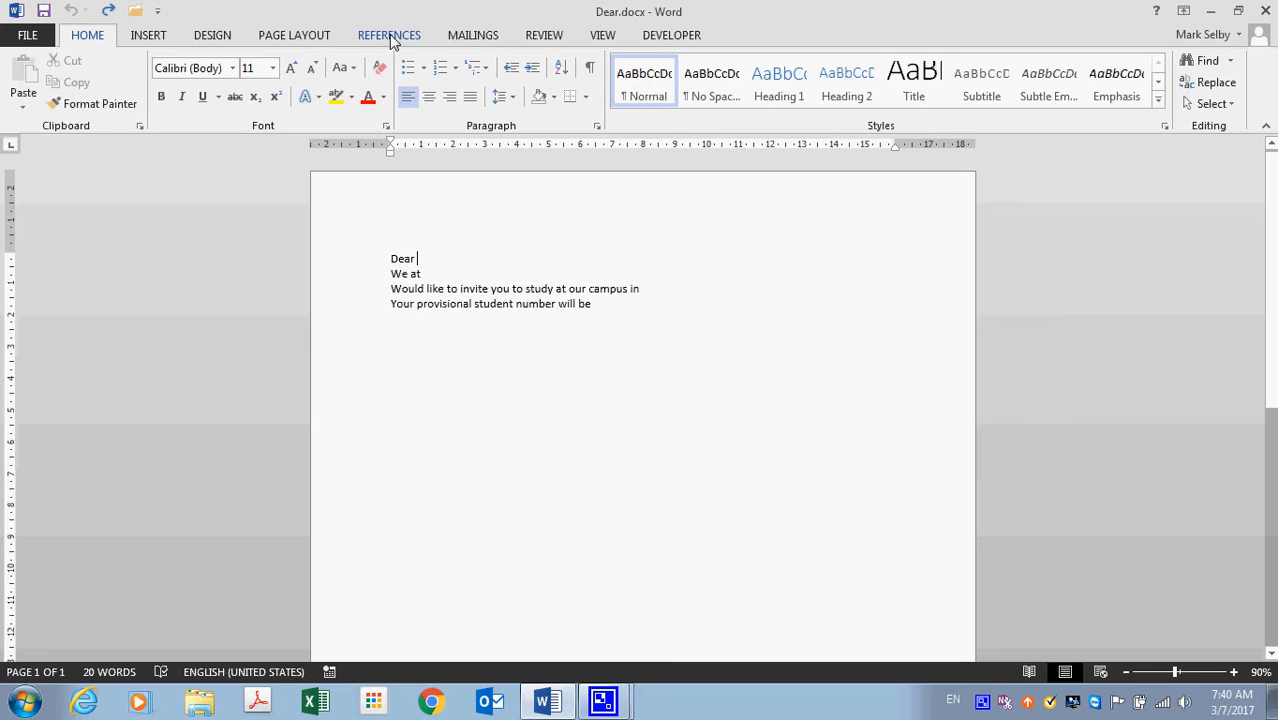
# Step: Bring up the mail merge commands for the letter
pyautogui.click(480, 38)
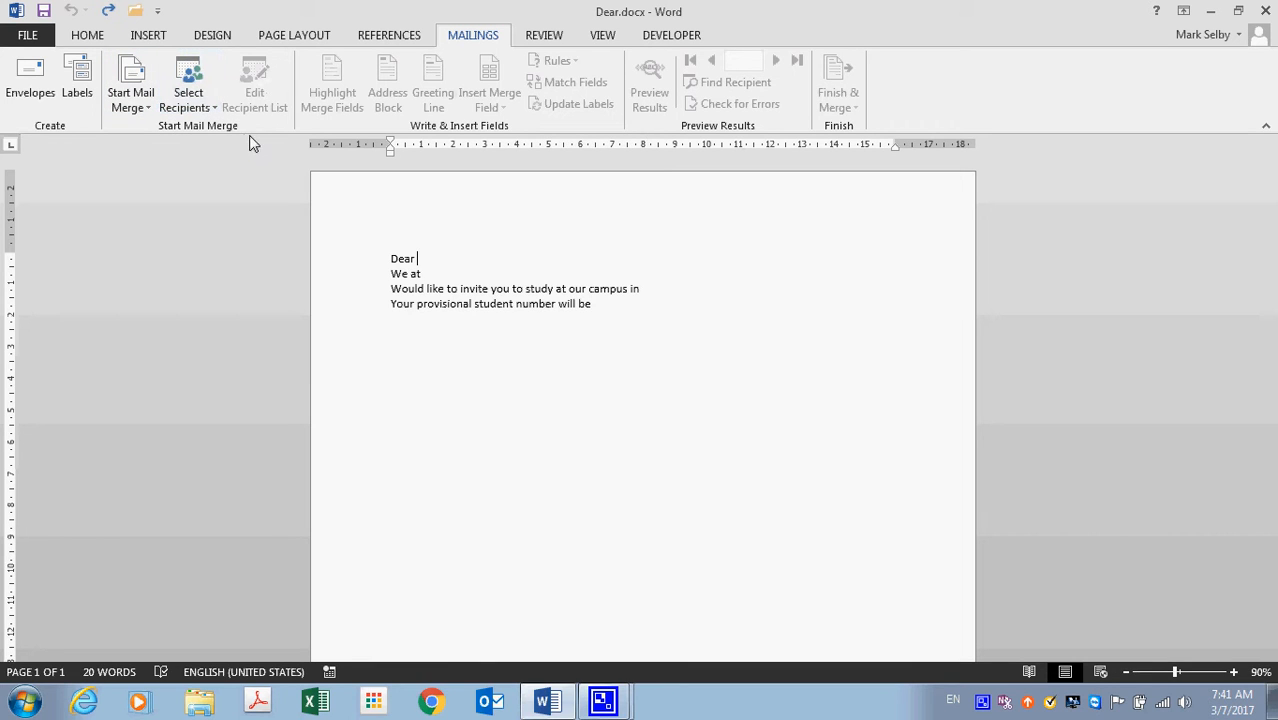
pyautogui.click(214, 116)
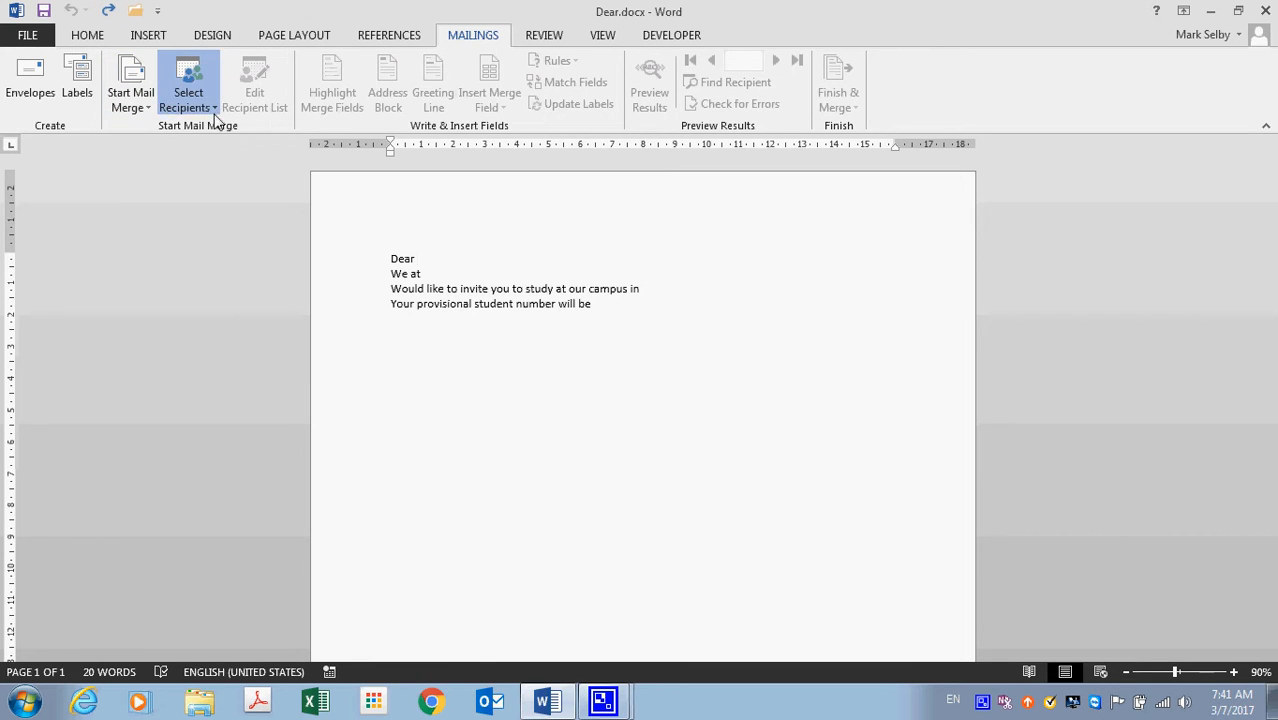
pyautogui.click(247, 113)
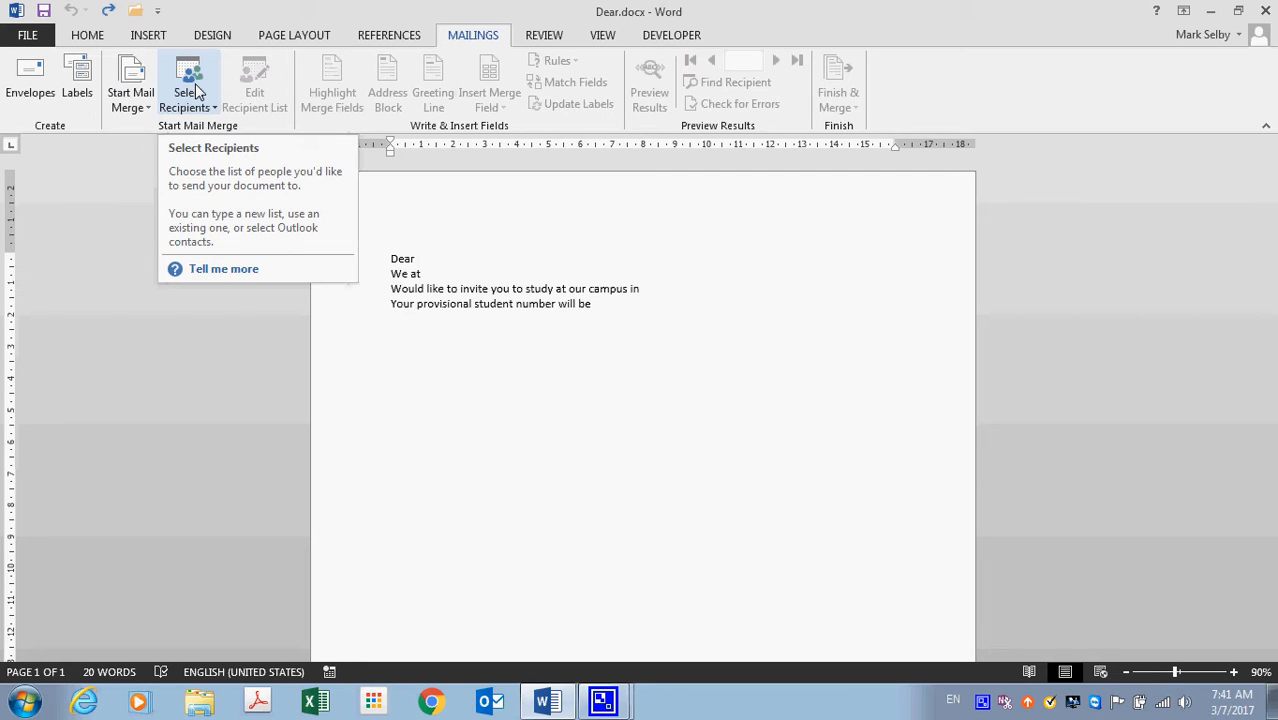
# Step: Write a plain-text "<<tittle>>" placeholder after "Dear" and delete it again
pyautogui.click(428, 257)
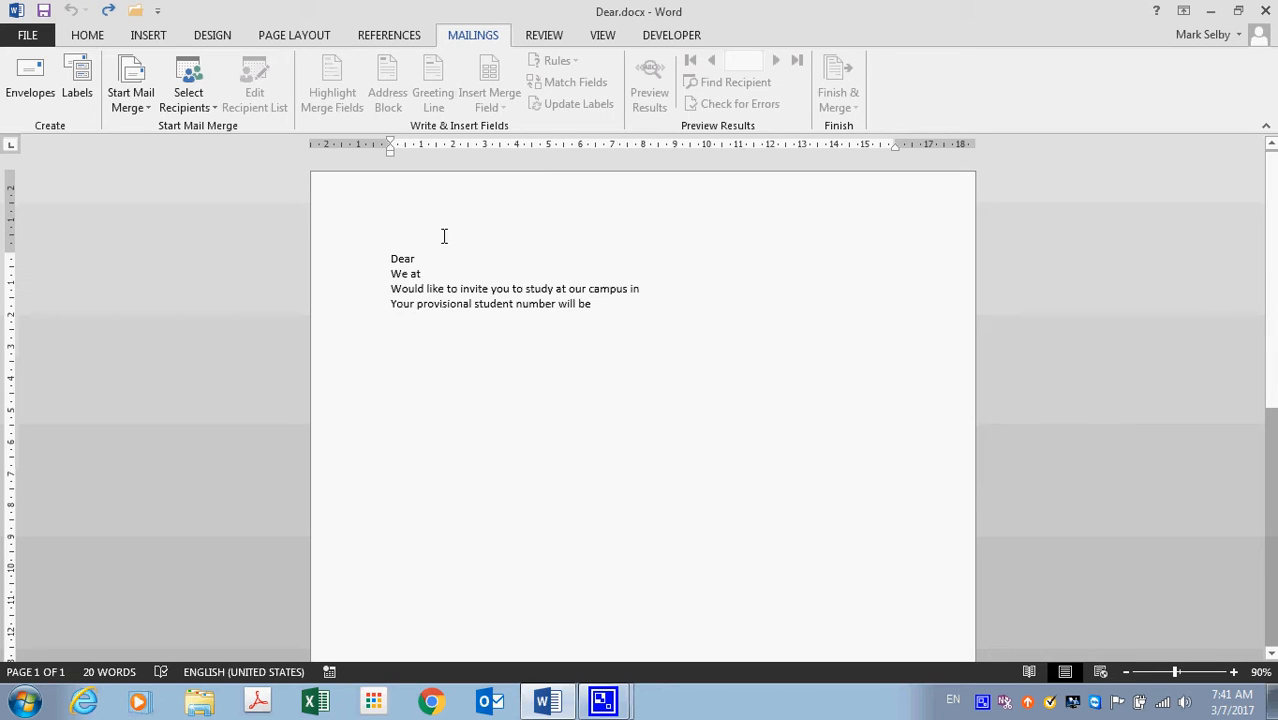
pyautogui.write(',')
pyautogui.moveTo(418, 258); pyautogui.dragTo(468, 259)
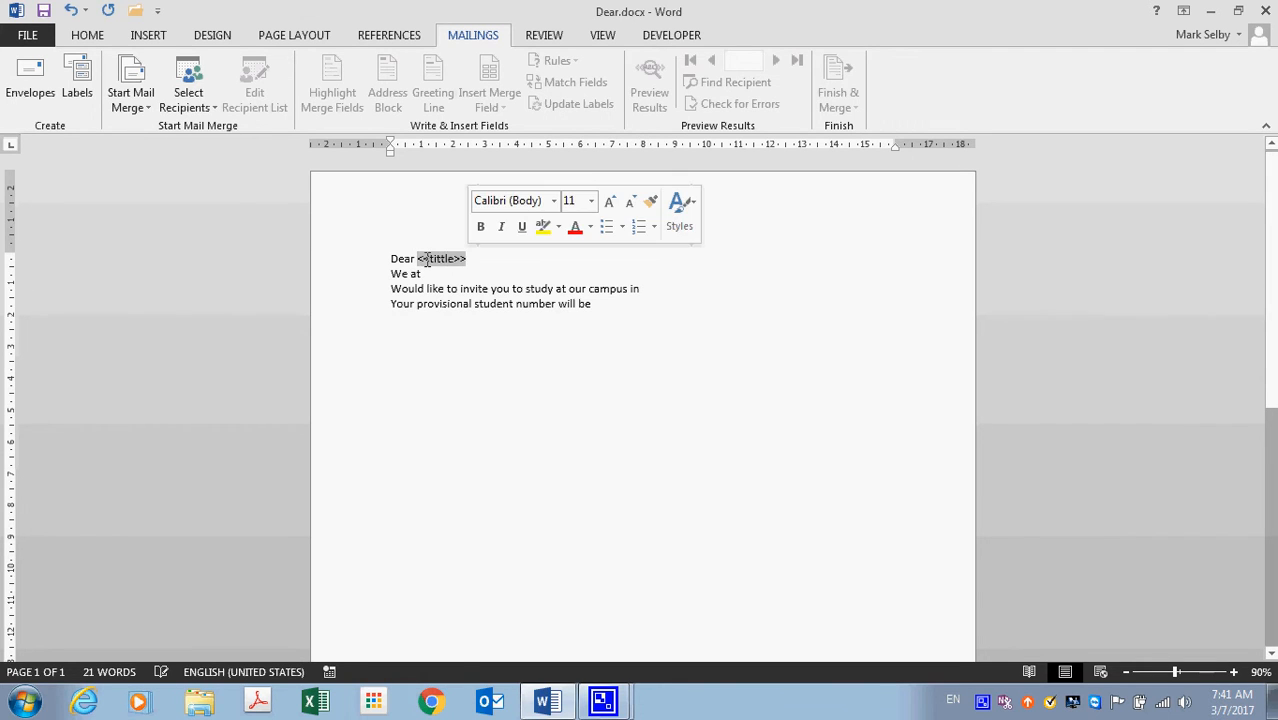
pyautogui.click(435, 259)
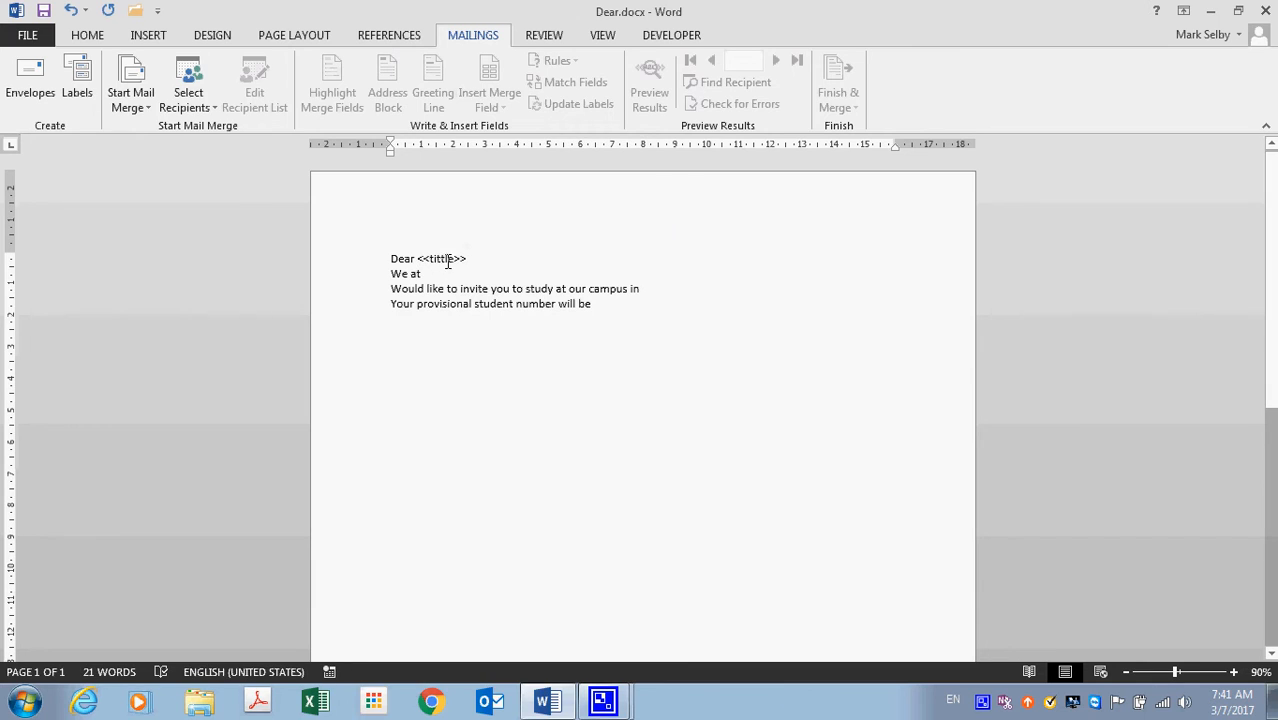
pyautogui.press('BackSpace')
pyautogui.click(489, 260)
pyautogui.press('BackSpace')
pyautogui.press('BackSpace')
pyautogui.press('BackSpace')
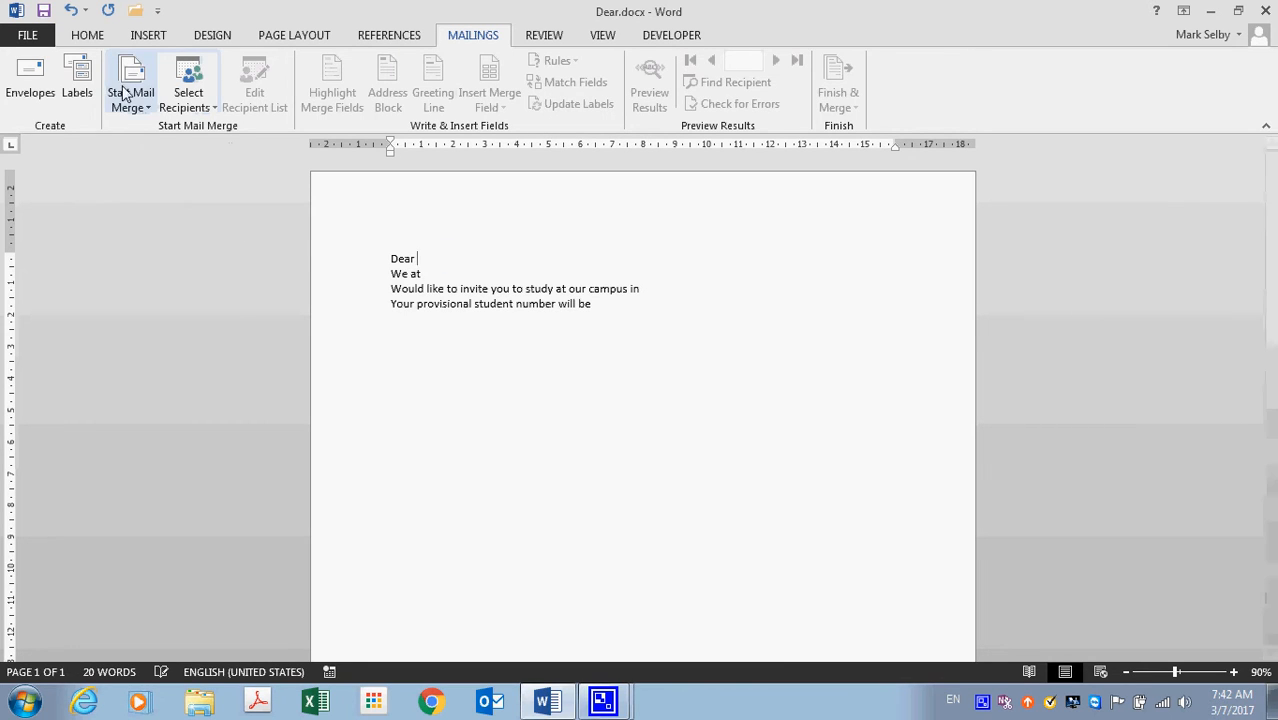
# Step: Connect the letter to the existing recipient list address.xlsx on the Desktop, using Sheet1$ with its first row as column headers
pyautogui.click(205, 108)
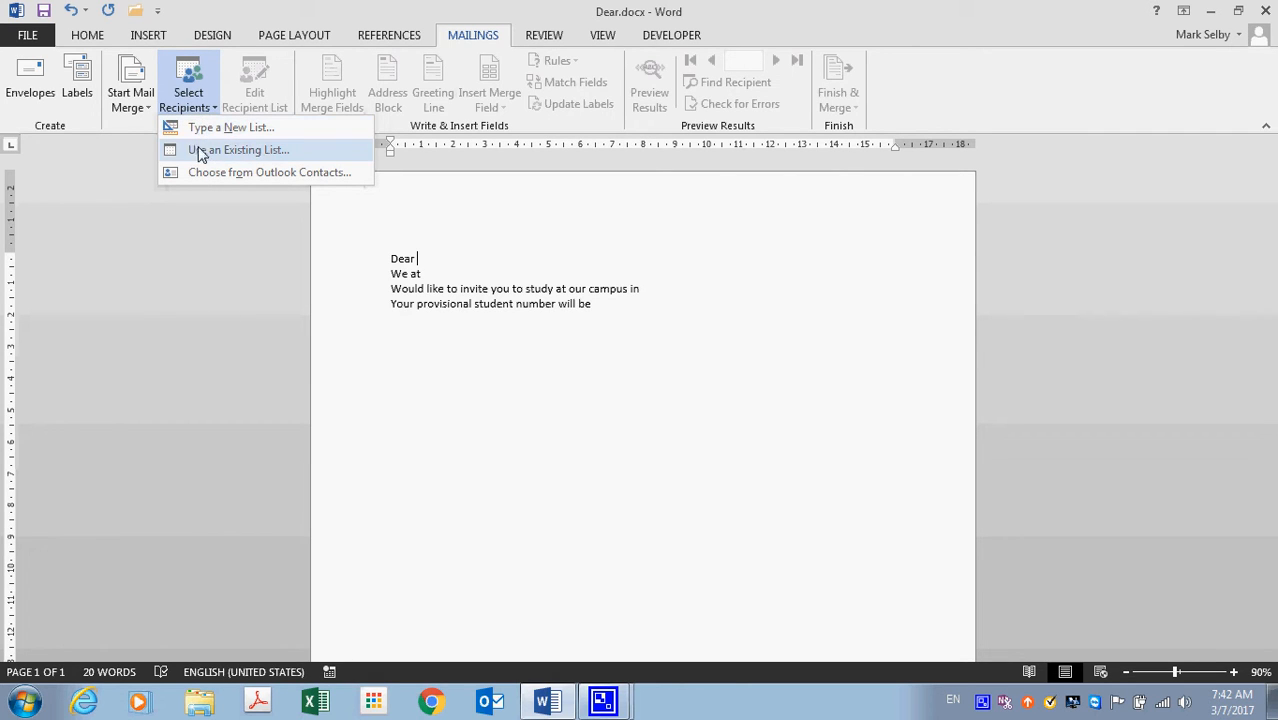
pyautogui.click(211, 150)
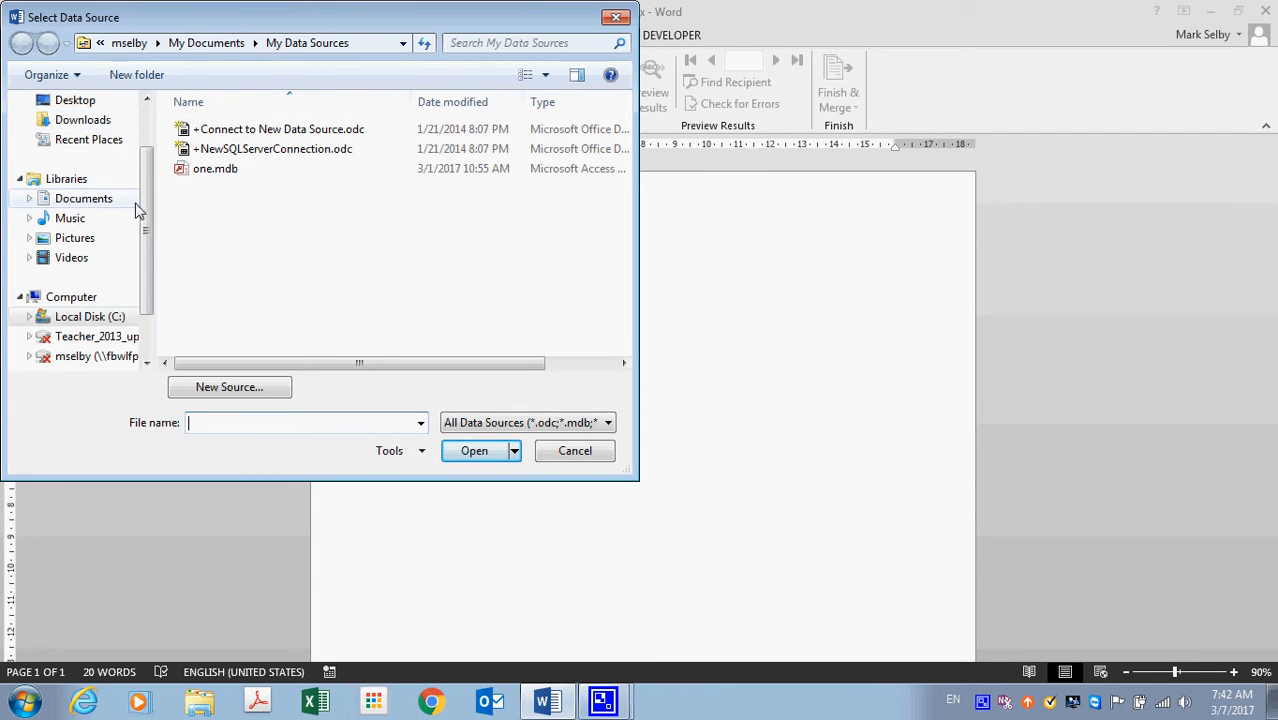
pyautogui.moveTo(145, 216); pyautogui.dragTo(153, 158)
pyautogui.click(86, 169)
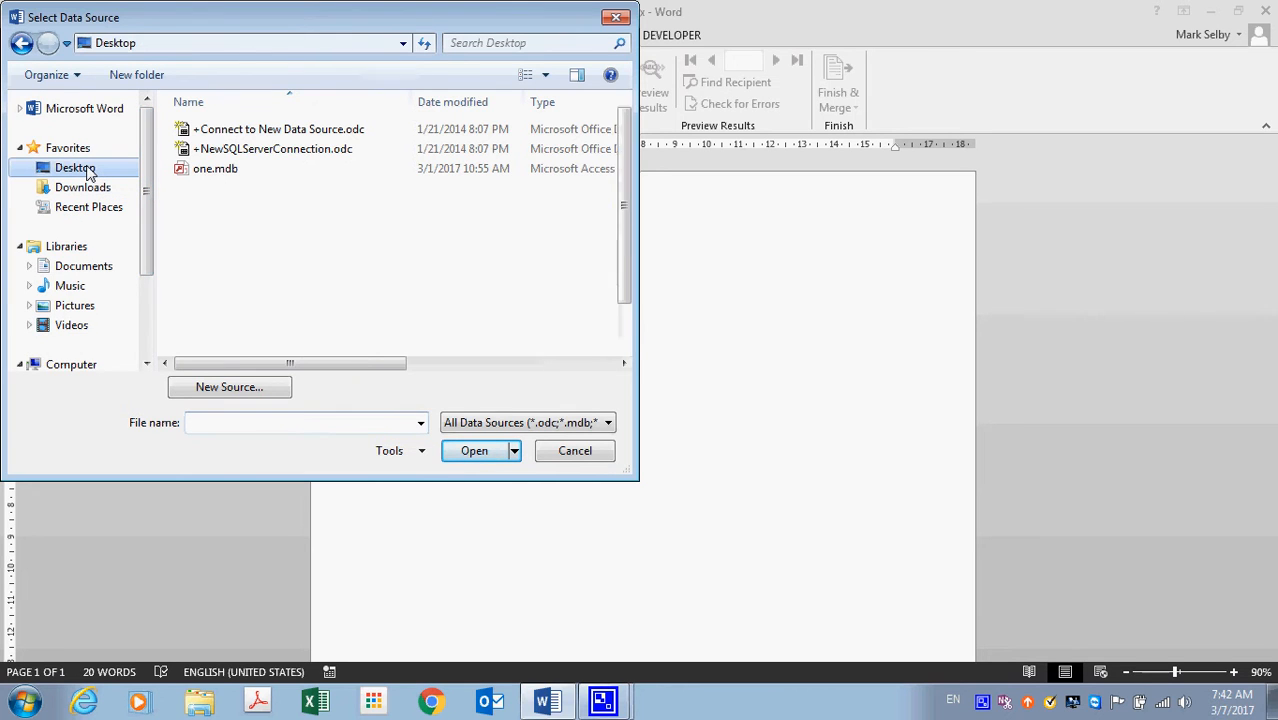
pyautogui.scroll(-10, 243, 145)
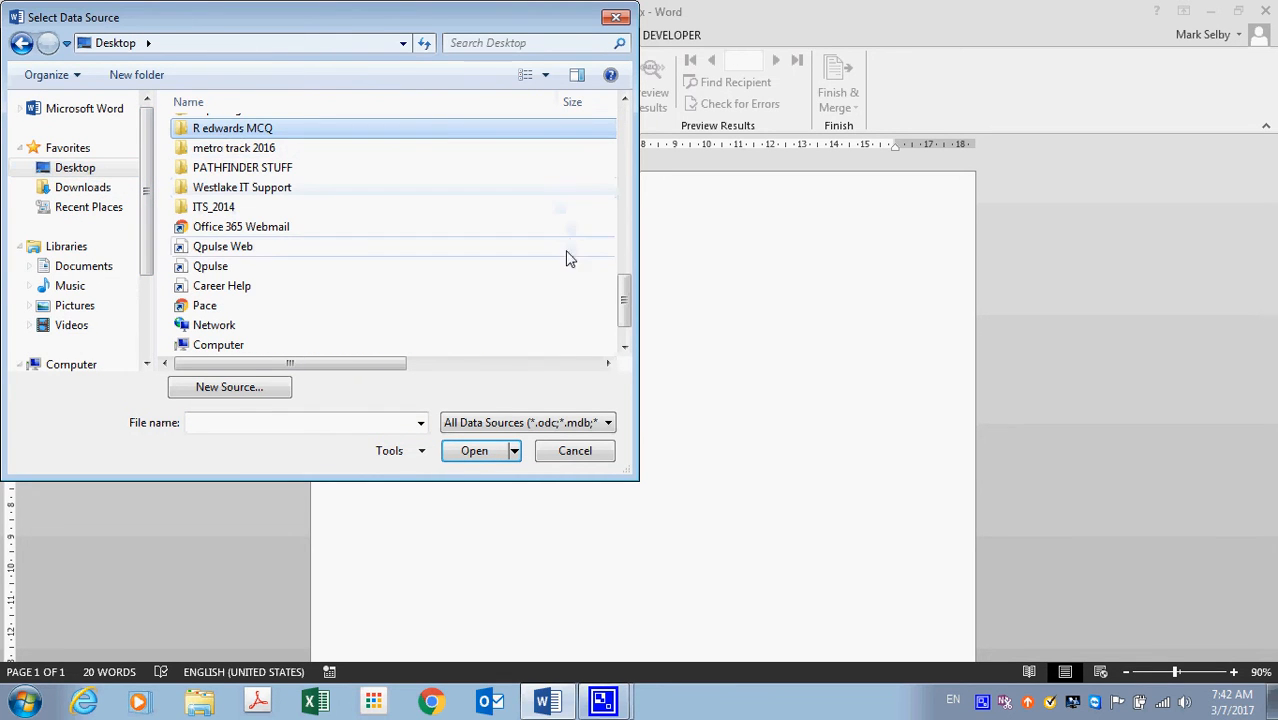
pyautogui.moveTo(627, 285); pyautogui.dragTo(511, 117)
pyautogui.click(377, 128)
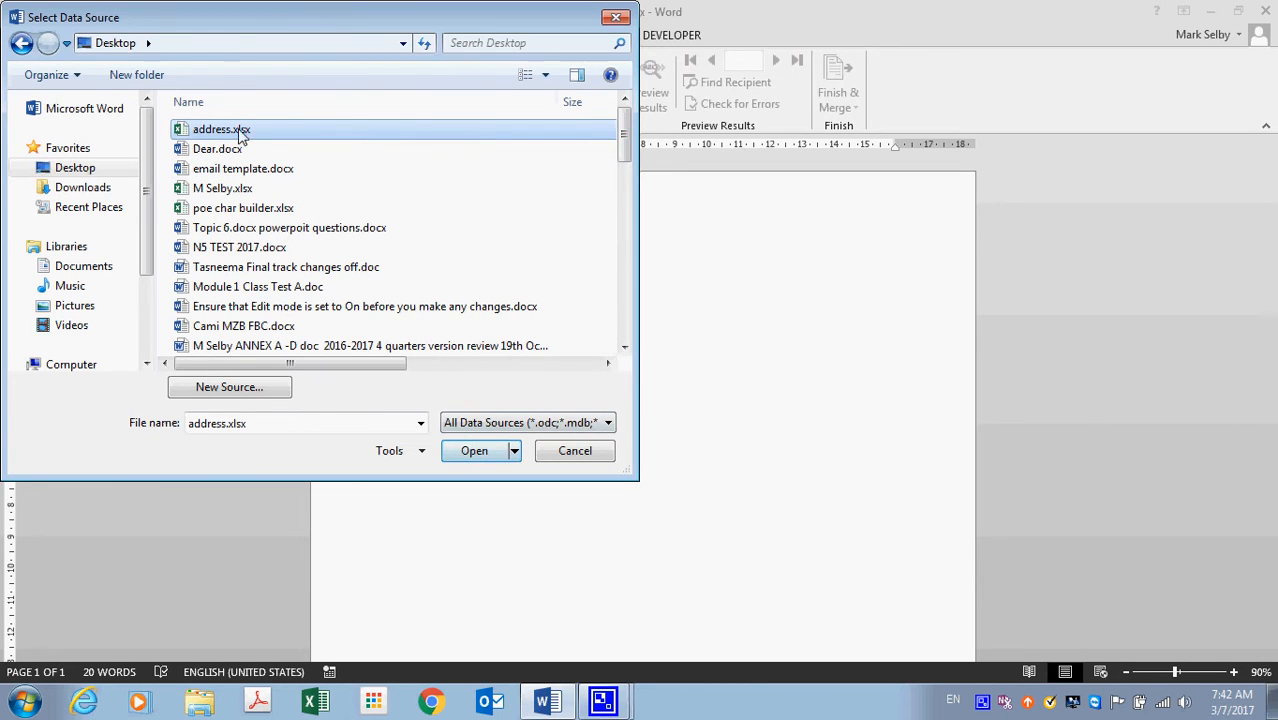
pyautogui.click(474, 451)
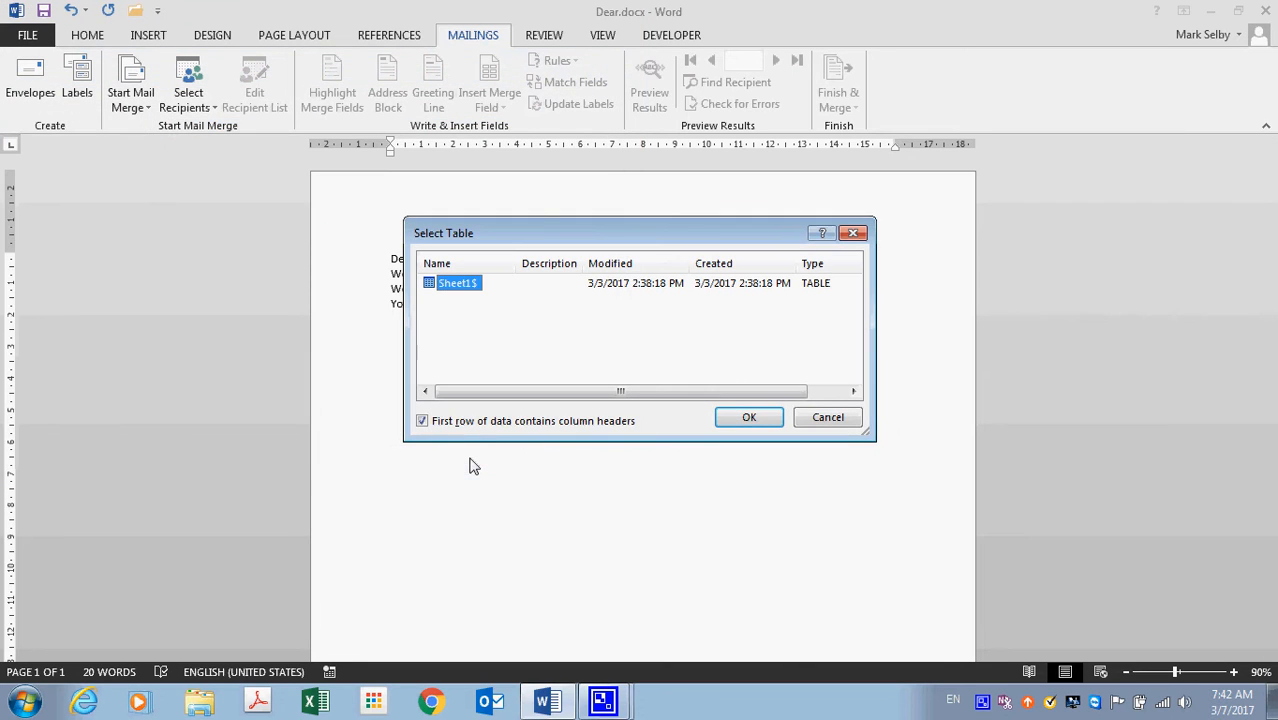
pyautogui.click(748, 421)
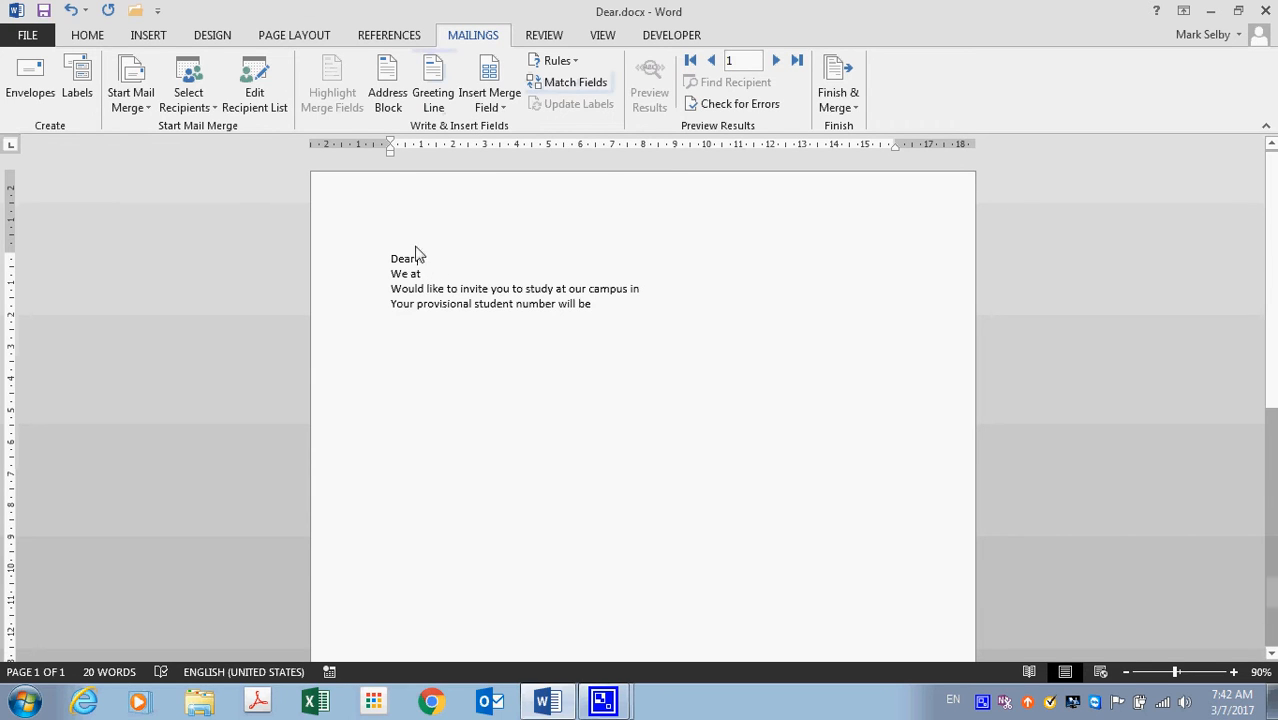
# Step: Insert the Title merge field after "Dear"
pyautogui.click(508, 109)
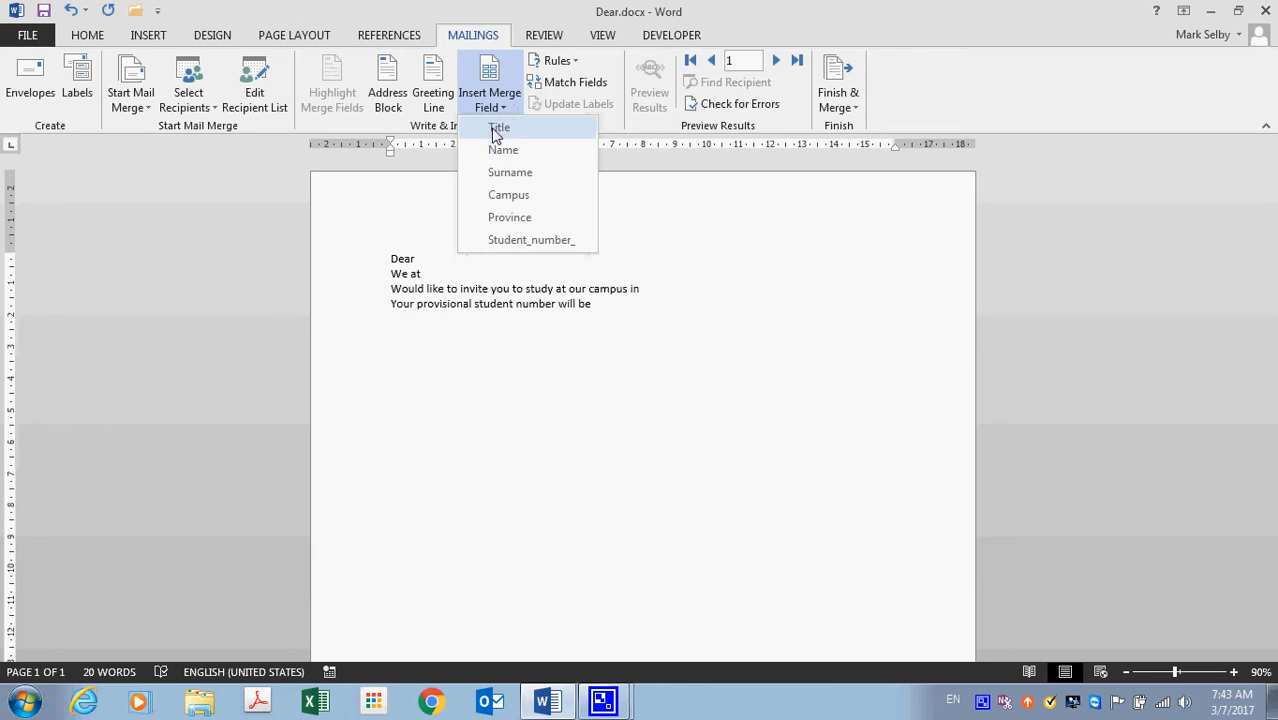
pyautogui.click(495, 128)
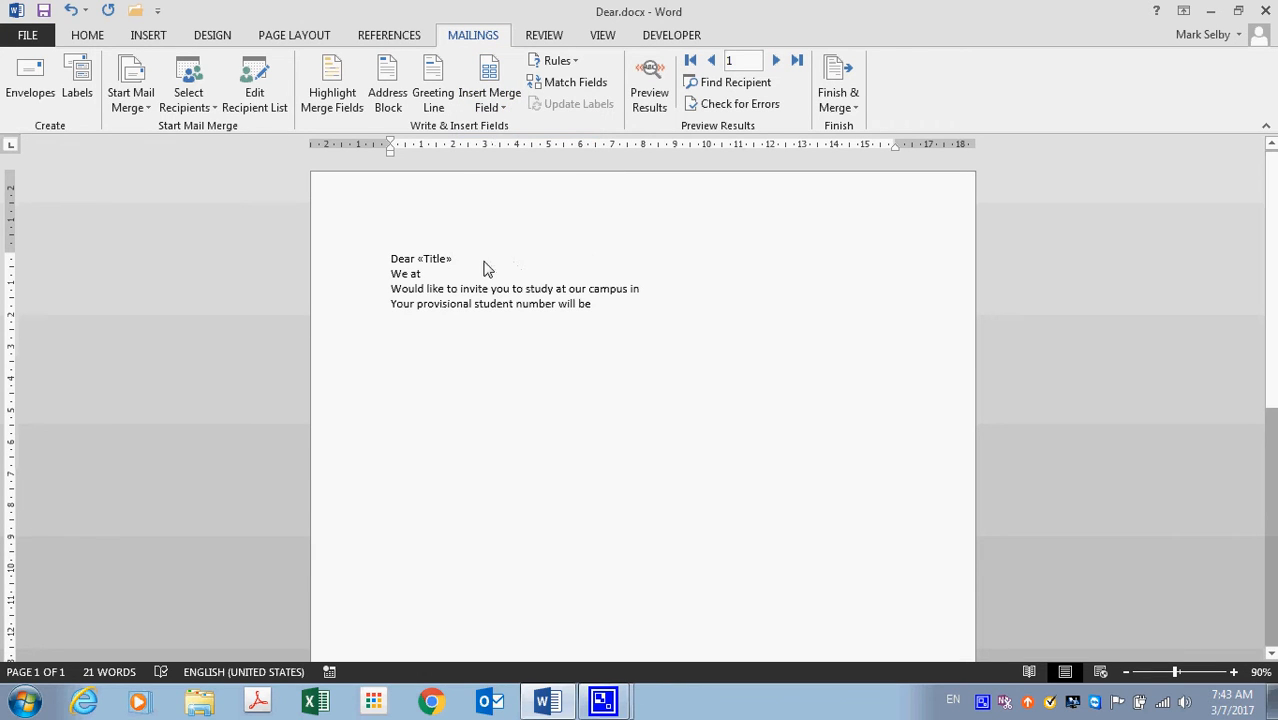
# Step: Compare the Title merge field with a plain-text "<<title>>" written beside it, and delete the plain text
pyautogui.click(433, 262)
pyautogui.click(467, 265)
pyautogui.click(435, 264)
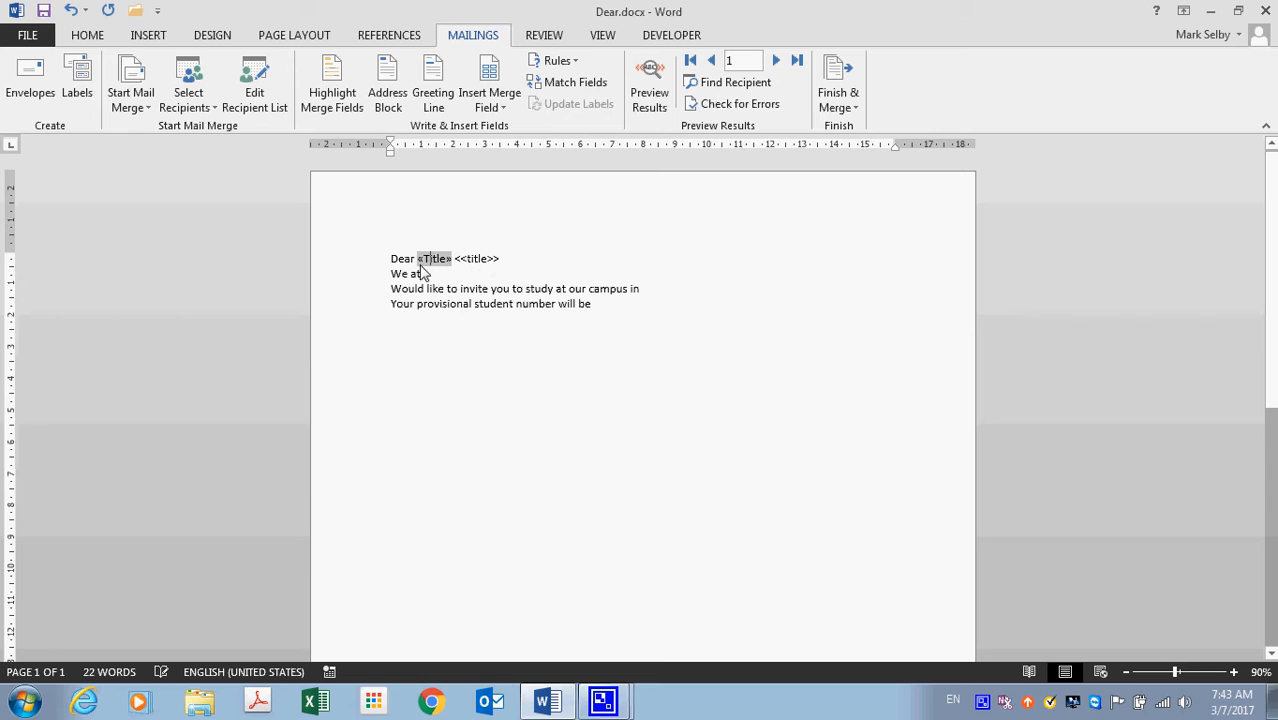
pyautogui.click(455, 262)
pyautogui.click(438, 262)
pyautogui.click(478, 262)
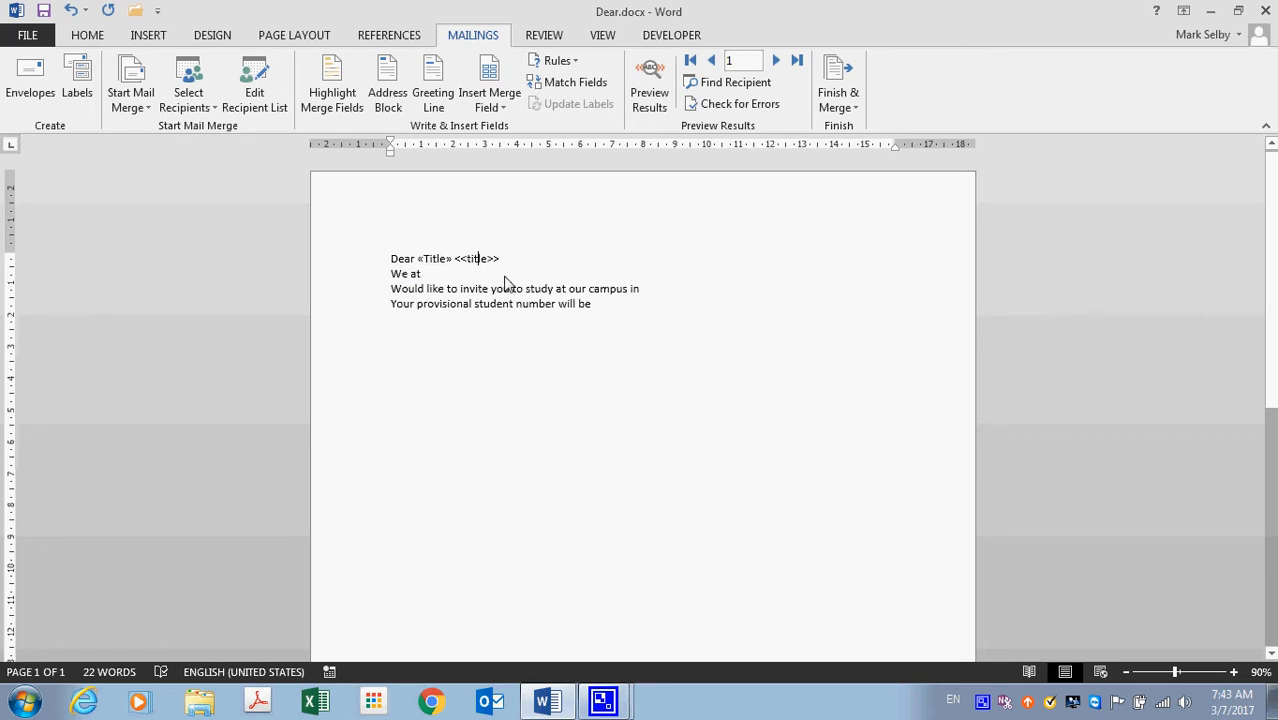
pyautogui.click(444, 262)
pyautogui.click(481, 262)
pyautogui.click(500, 262)
pyautogui.press('BackSpace')
pyautogui.press('BackSpace')
pyautogui.press('BackSpace')
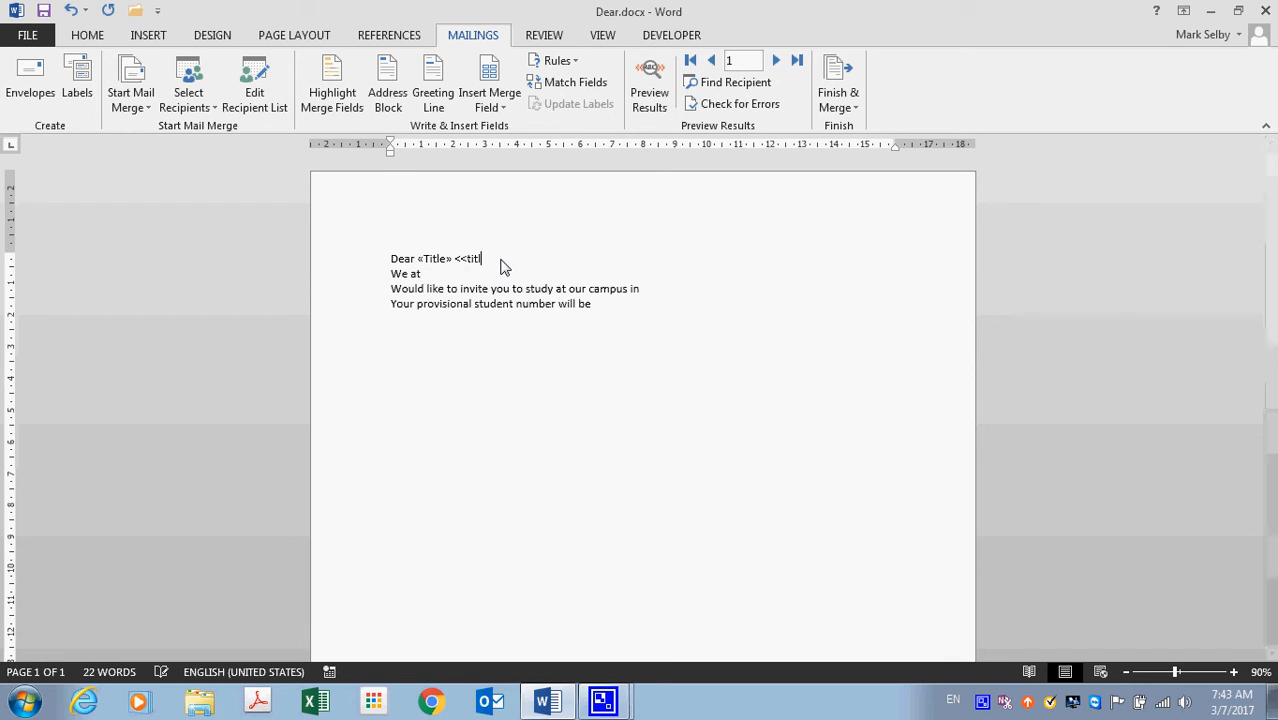
pyautogui.press('BackSpace')
pyautogui.press('BackSpace')
pyautogui.press('BackSpace')
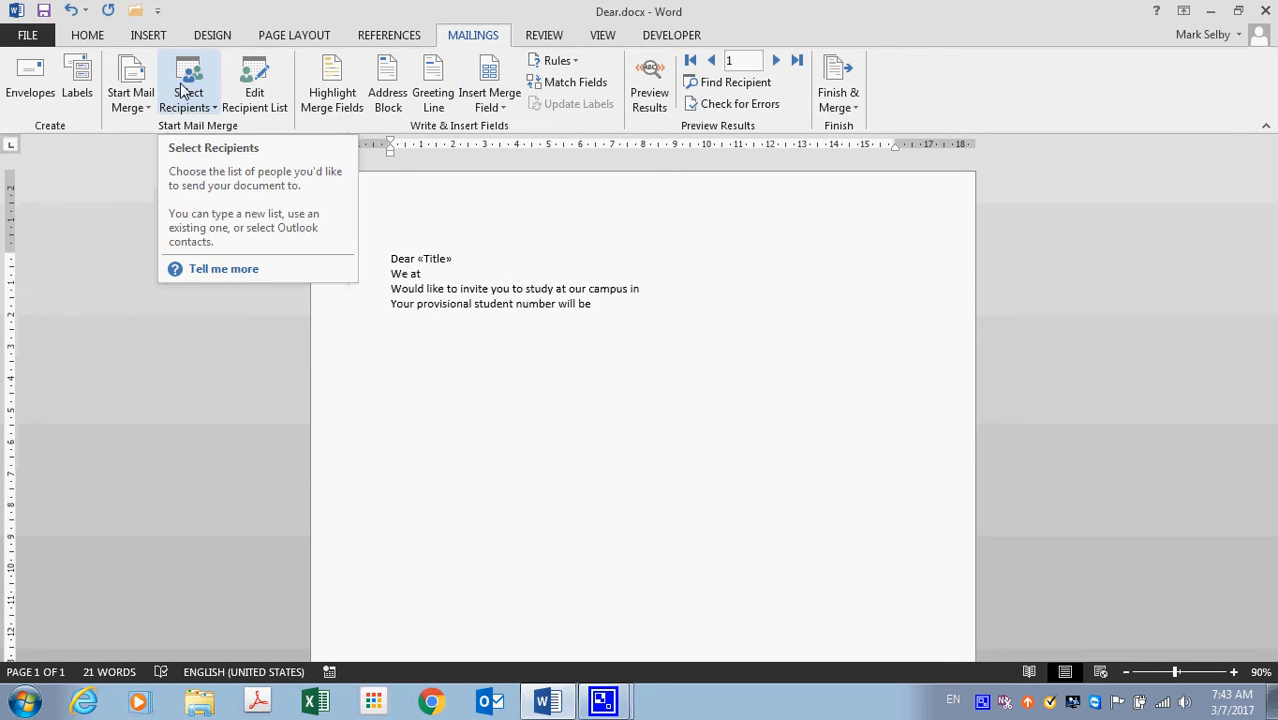
# Step: Insert a second Title merge field after the first one and delete it
pyautogui.click(503, 107)
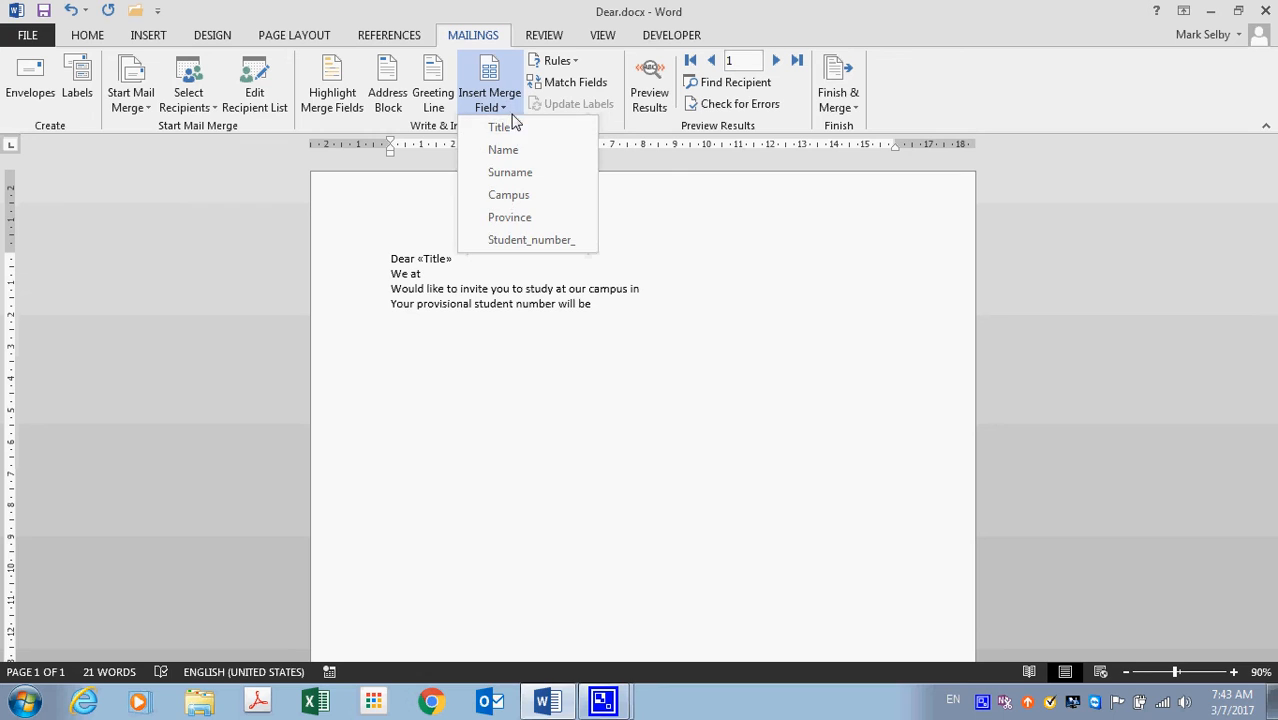
pyautogui.click(513, 128)
pyautogui.click(478, 259)
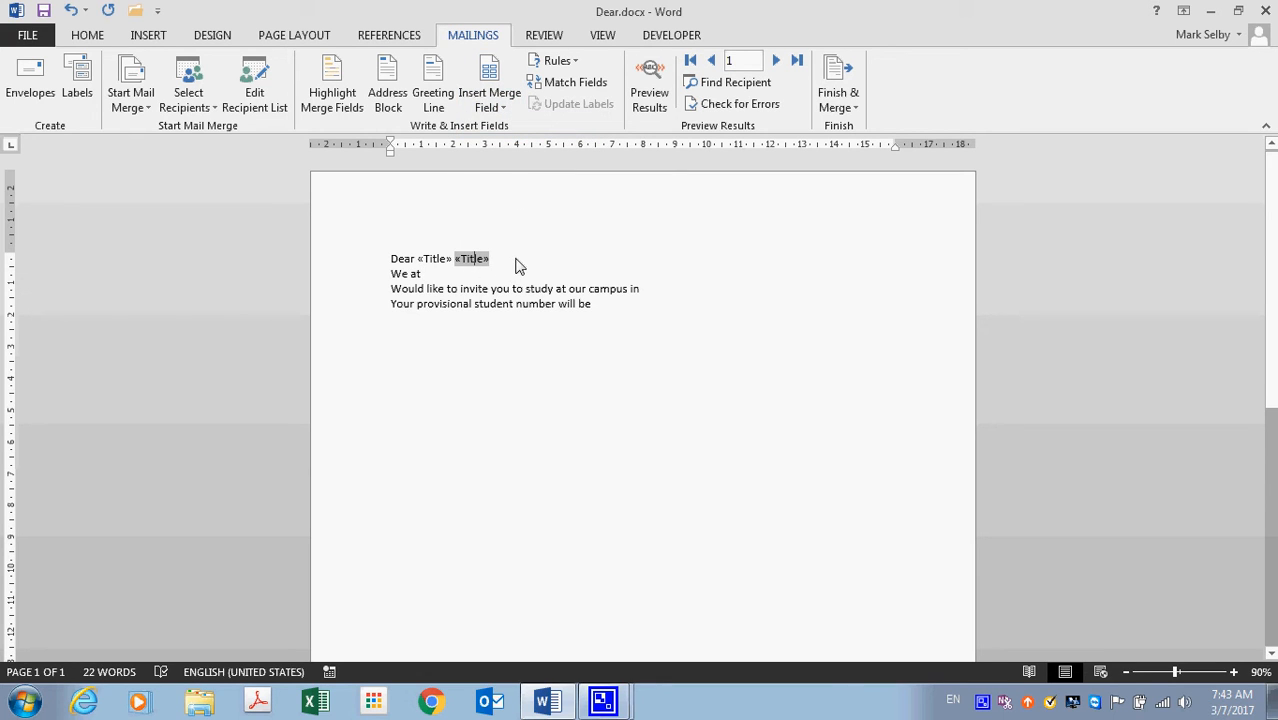
pyautogui.doubleClick(467, 260)
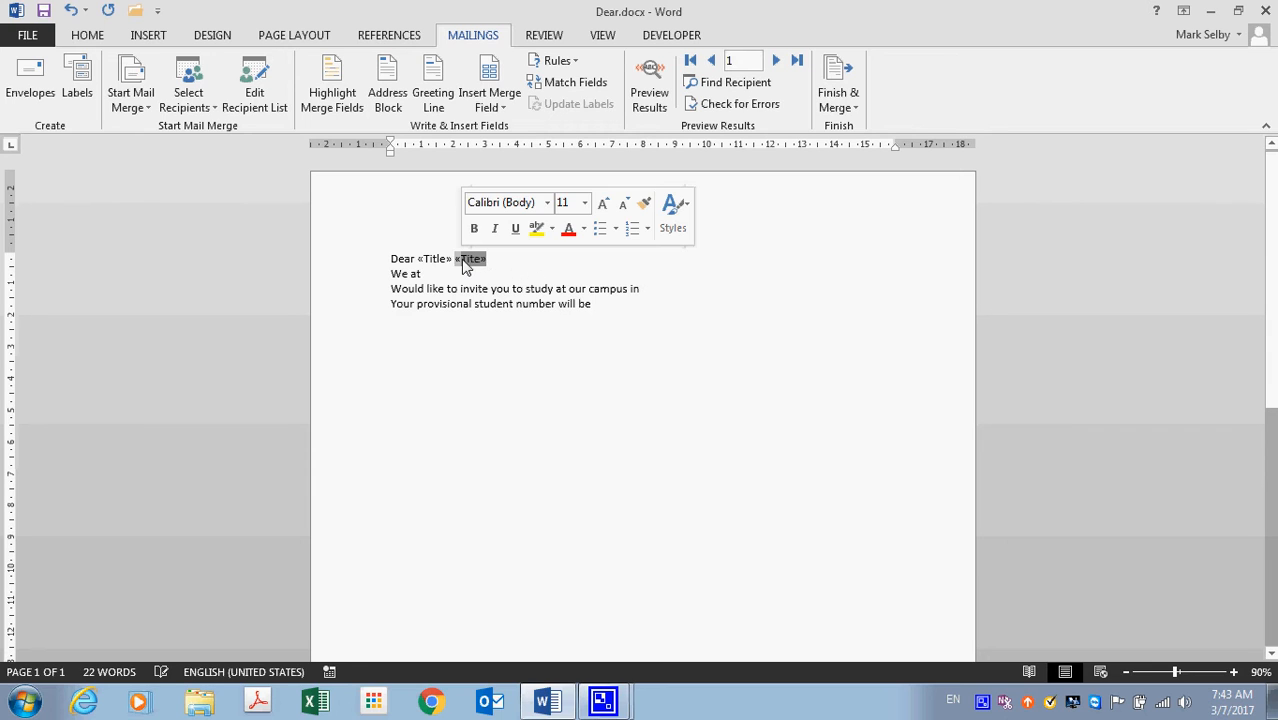
pyautogui.press('Delete')
pyautogui.press('Delete')
pyautogui.press('Delete')
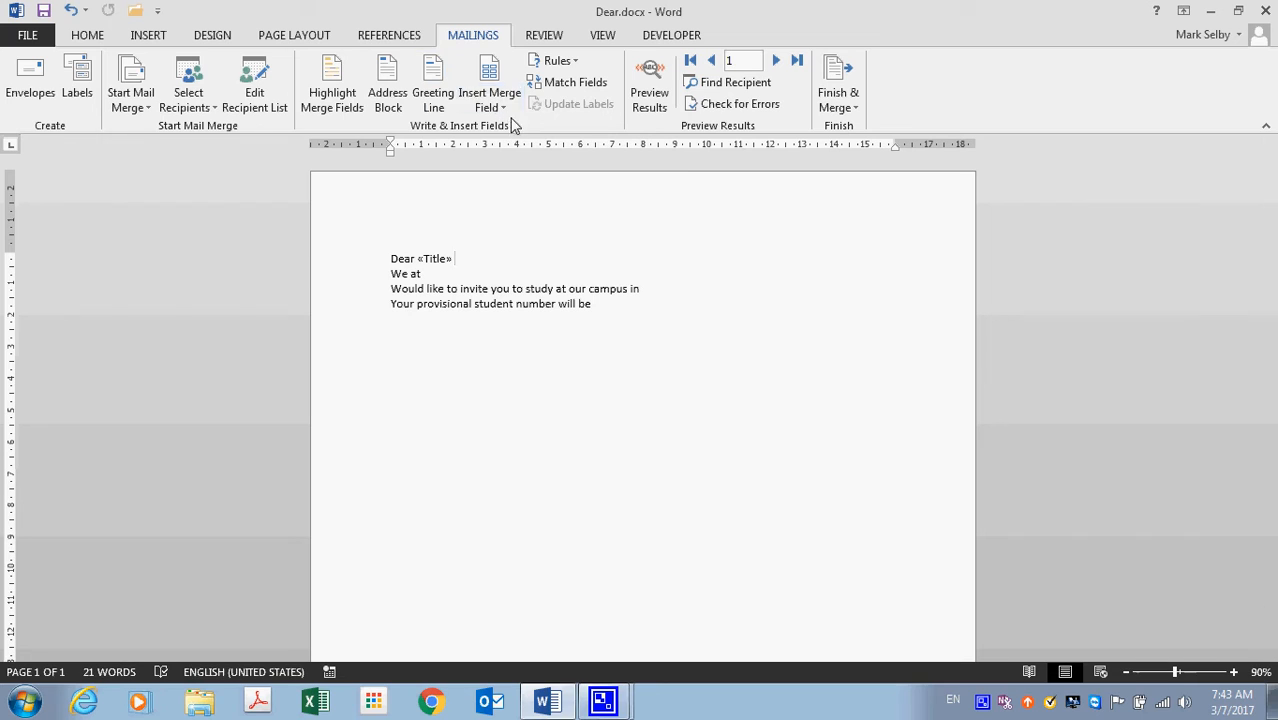
# Step: Insert the Name and Surname merge fields after the Title field on the greeting line
pyautogui.click(519, 277)
pyautogui.click(480, 264)
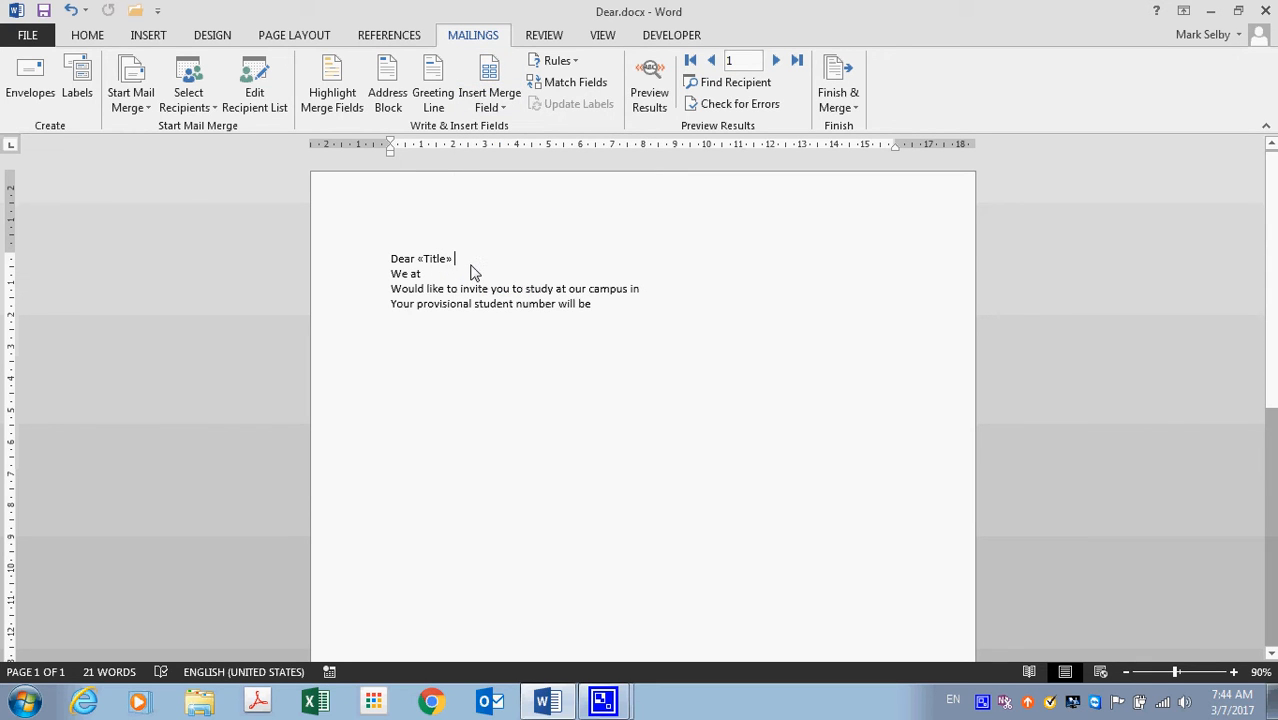
pyautogui.click(505, 108)
pyautogui.click(503, 146)
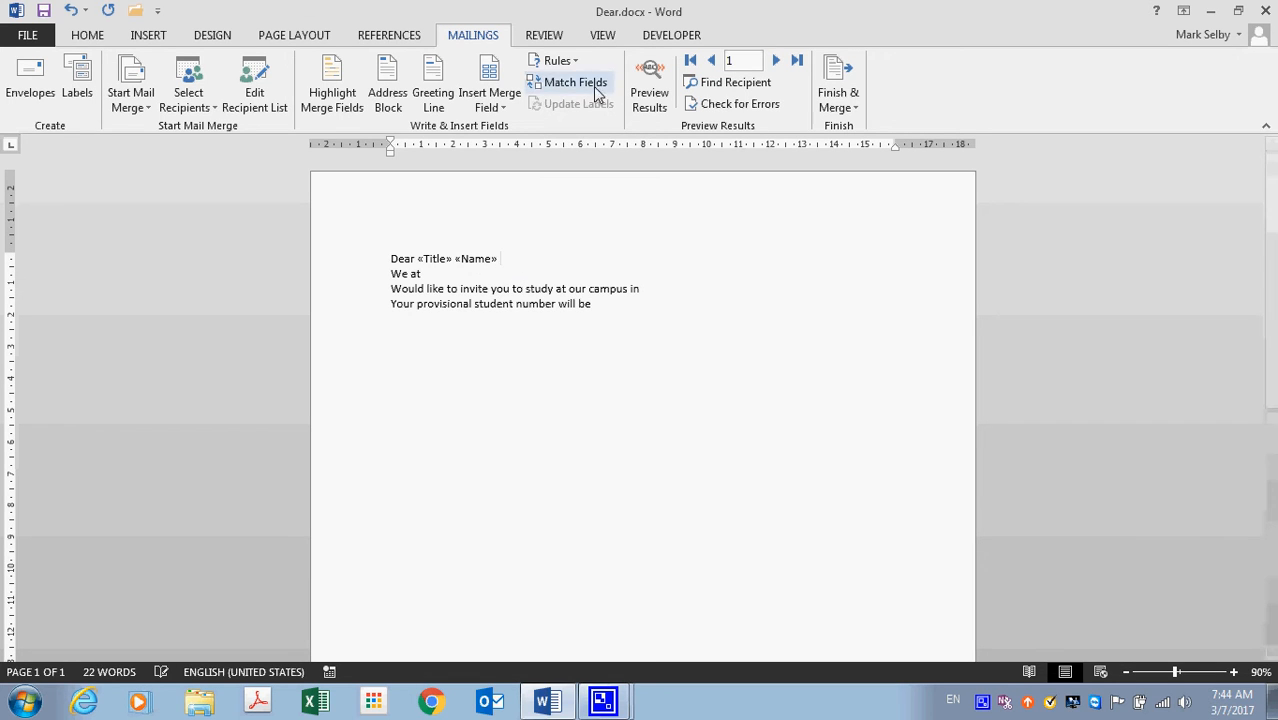
pyautogui.click(489, 104)
pyautogui.click(510, 172)
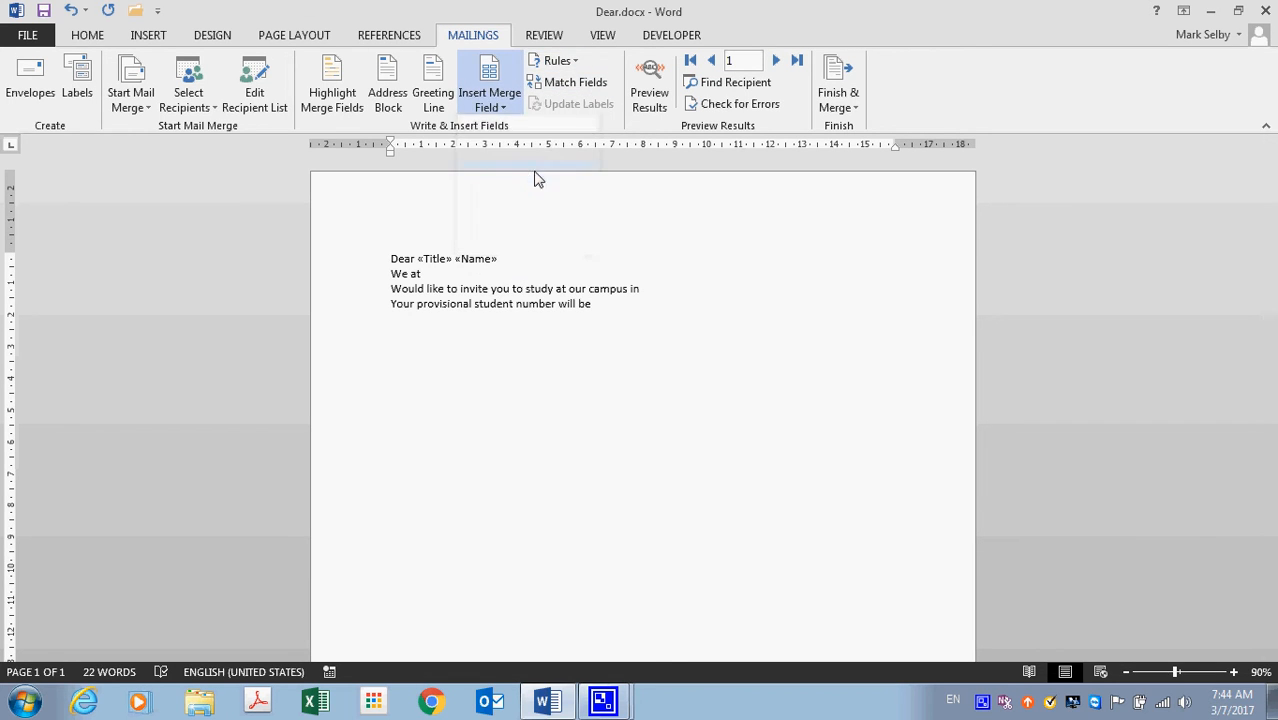
# Step: Insert the Campus merge field after "We at" and the Province merge field after "our campus in"
pyautogui.click(452, 277)
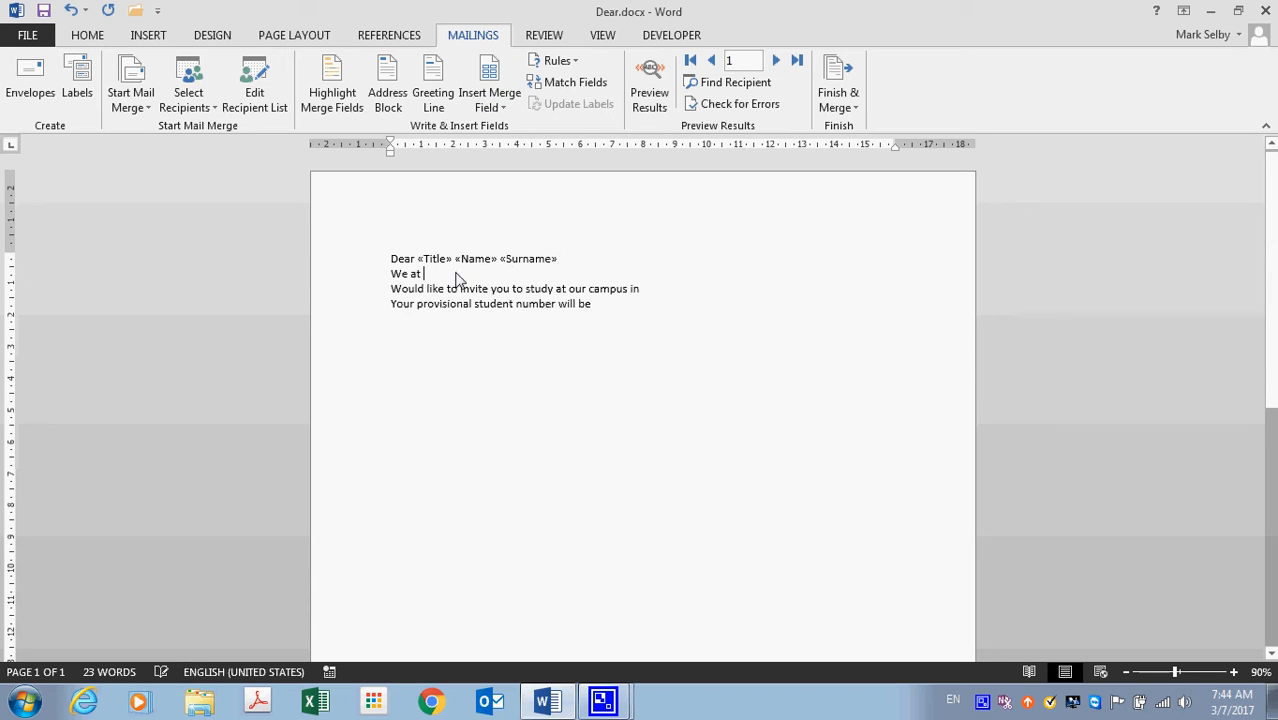
pyautogui.click(490, 105)
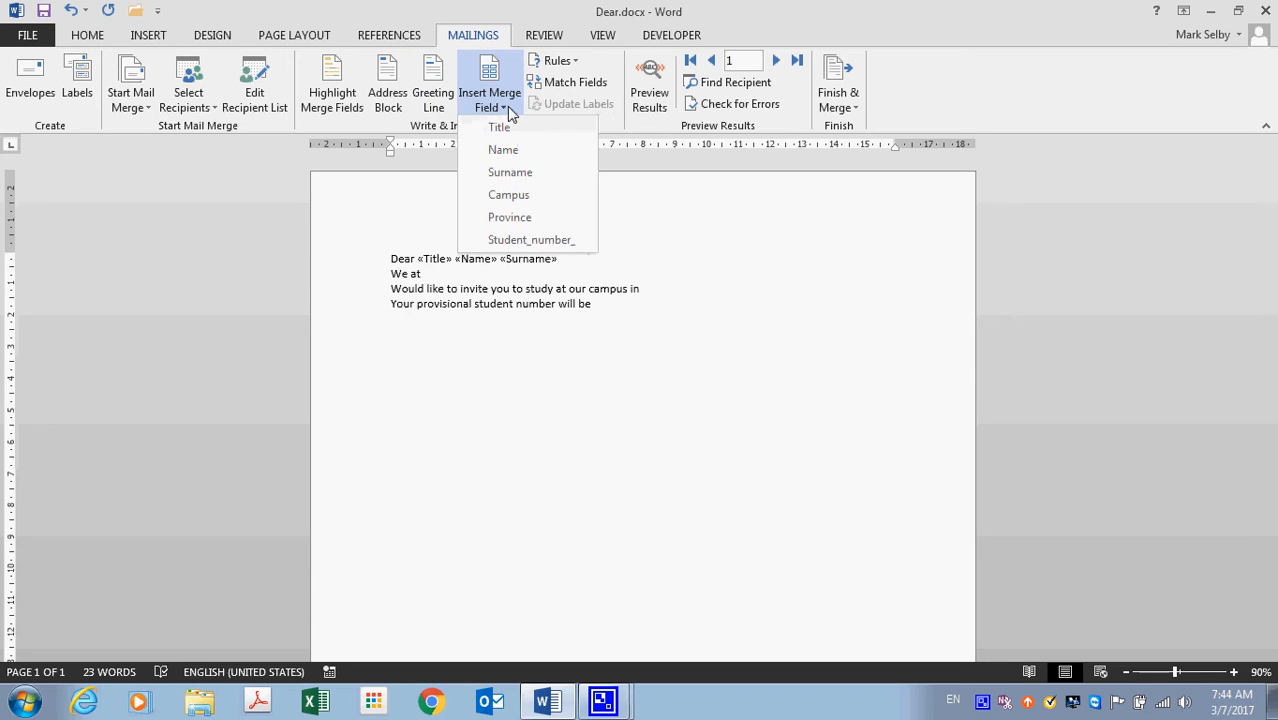
pyautogui.click(540, 202)
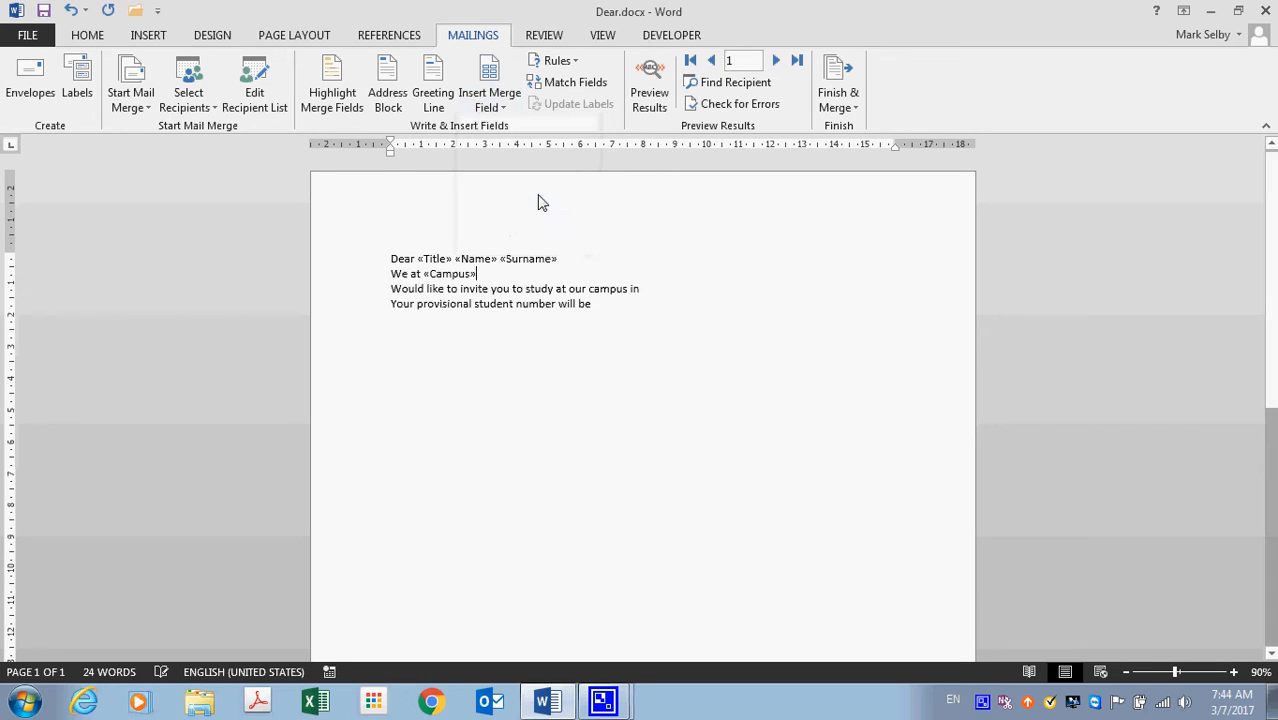
pyautogui.click(632, 288)
pyautogui.write('in')
pyautogui.click(496, 107)
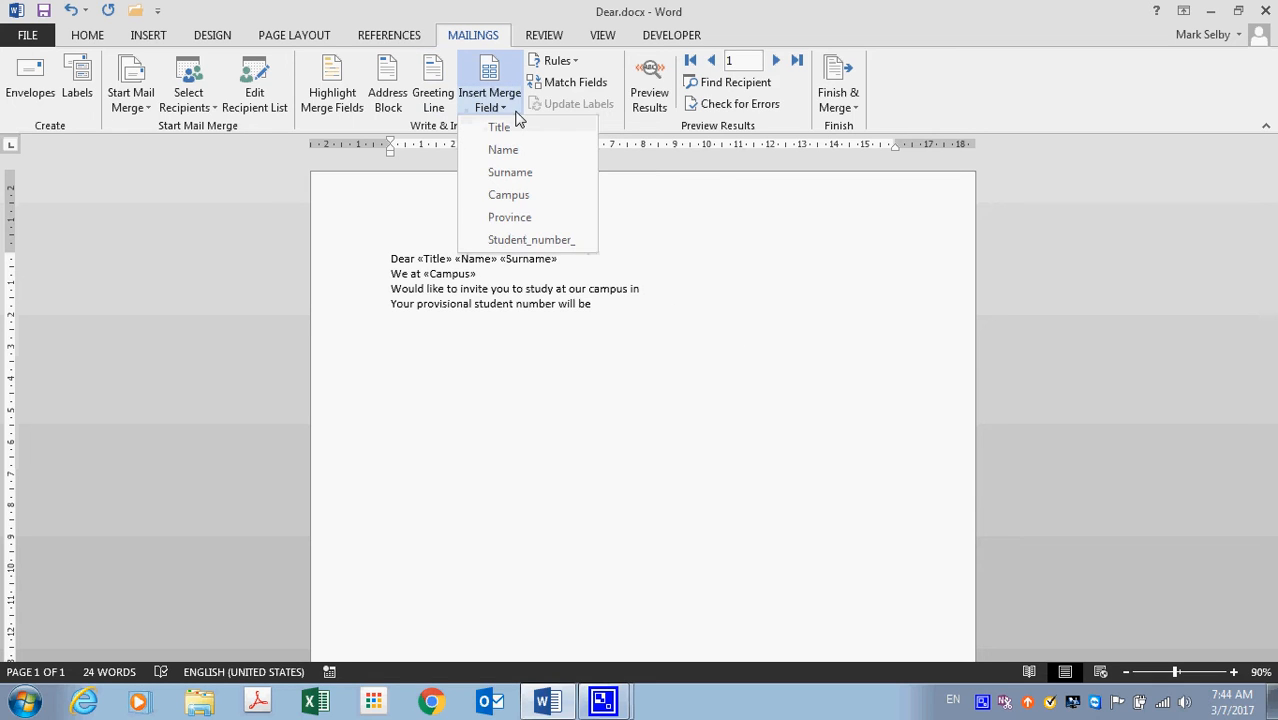
pyautogui.click(553, 226)
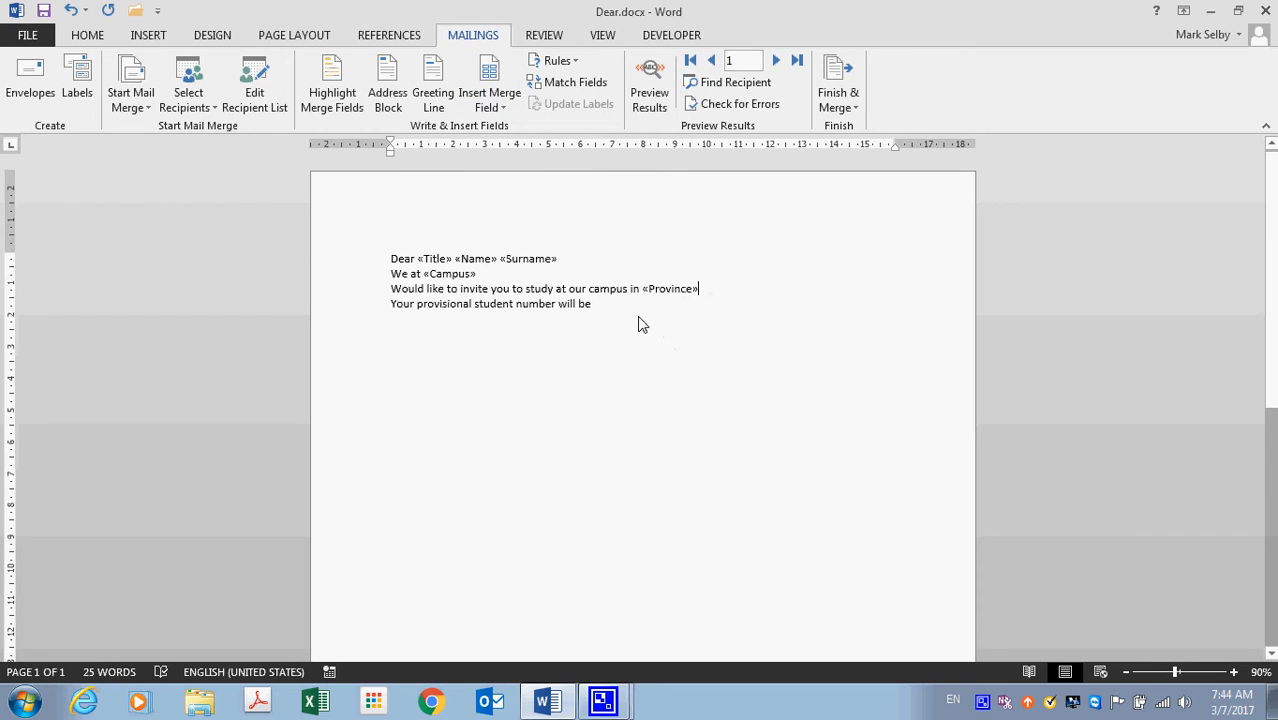
# Step: Insert the Student_number_ merge field after "Your provisional student number will be" and preview the merged letter
pyautogui.click(489, 104)
pyautogui.click(531, 240)
pyautogui.click(652, 80)
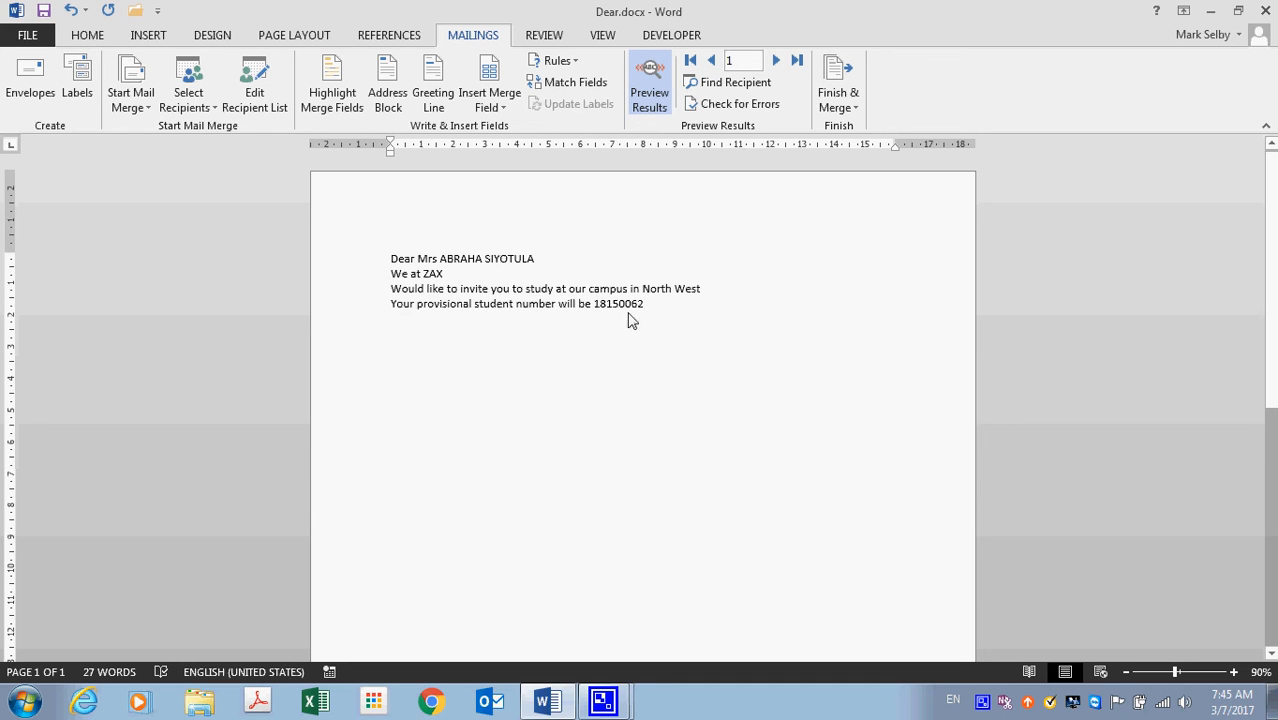
# Step: Open address.xlsx read-only in Excel, compare its first record with the previewed letter, and close the workbook
pyautogui.rightClick(314, 701)
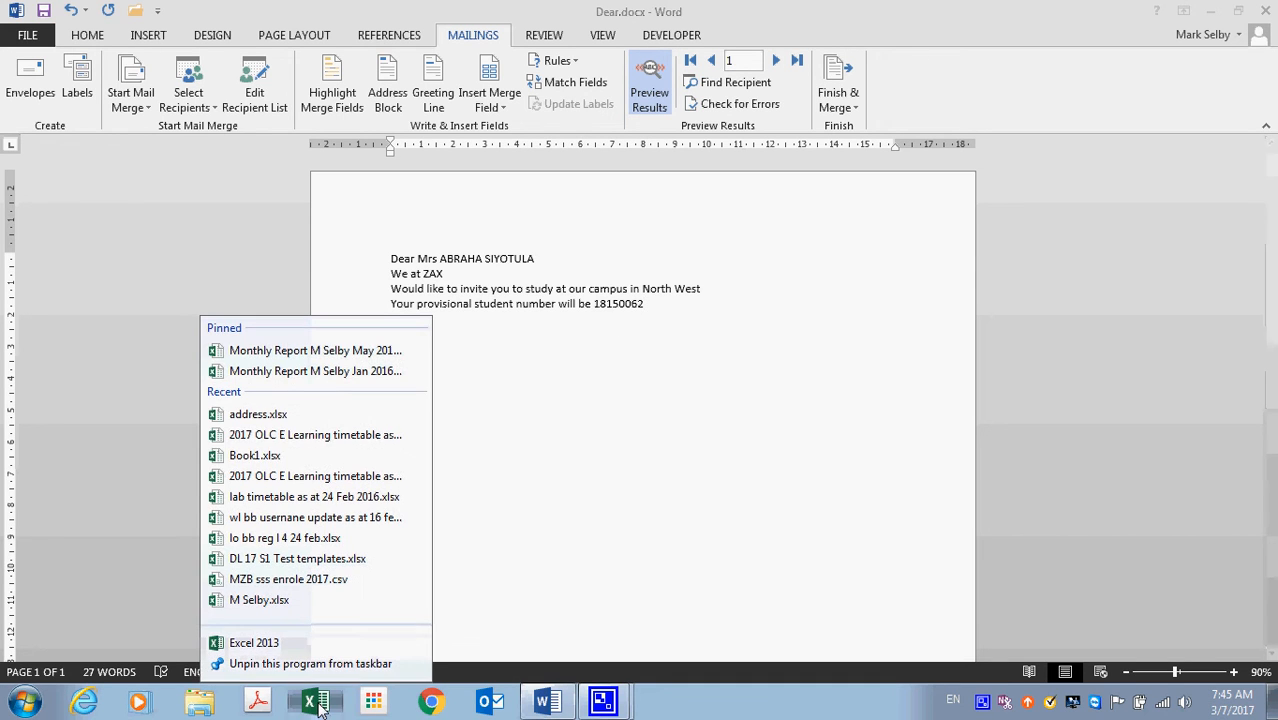
pyautogui.click(316, 416)
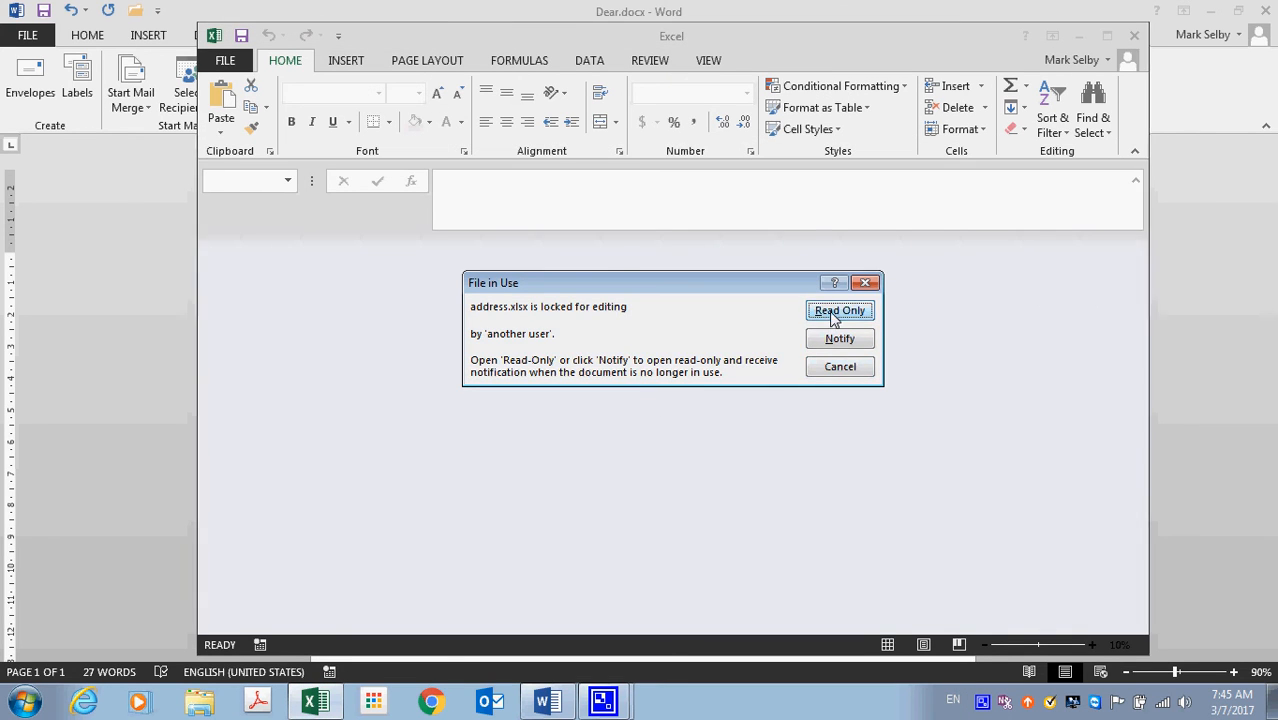
pyautogui.click(836, 311)
pyautogui.moveTo(464, 38); pyautogui.dragTo(1000, 34)
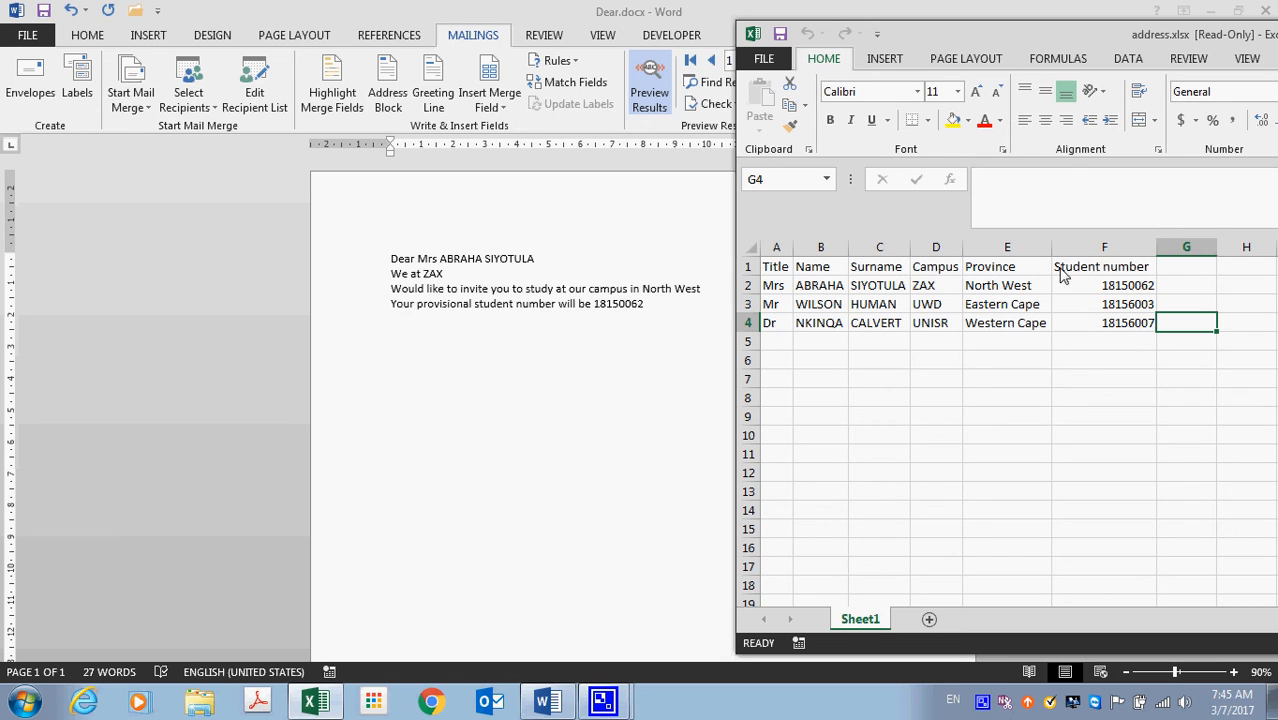
pyautogui.moveTo(1079, 36); pyautogui.dragTo(745, 125)
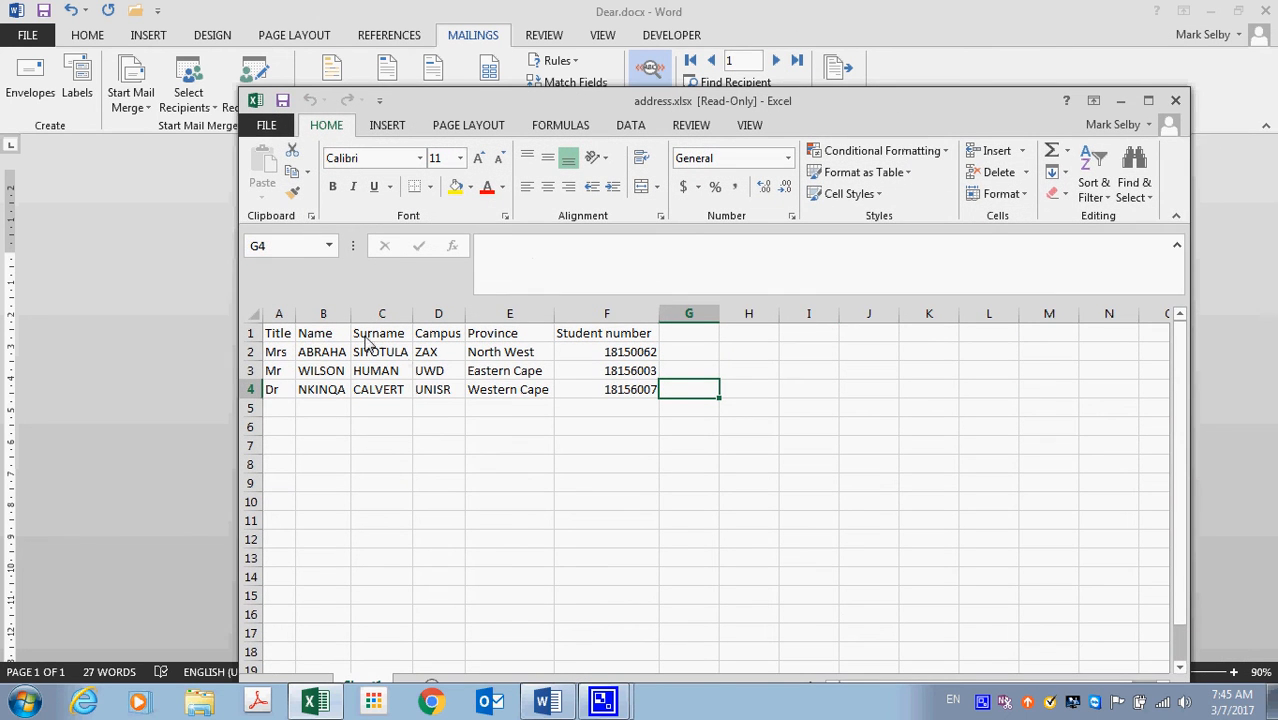
pyautogui.click(1174, 96)
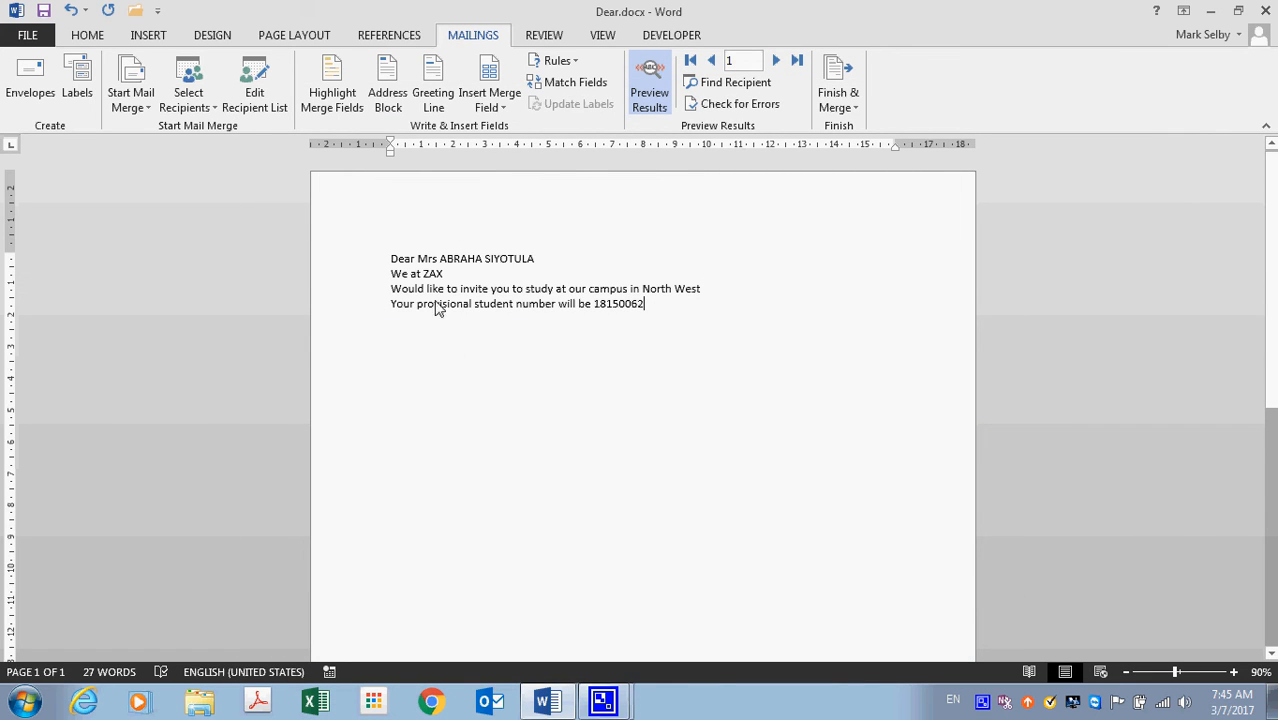
# Step: Switch the letter between previewed recipient data and its merge fields, finishing with the merge fields displayed
pyautogui.click(648, 82)
pyautogui.click(652, 108)
pyautogui.click(650, 104)
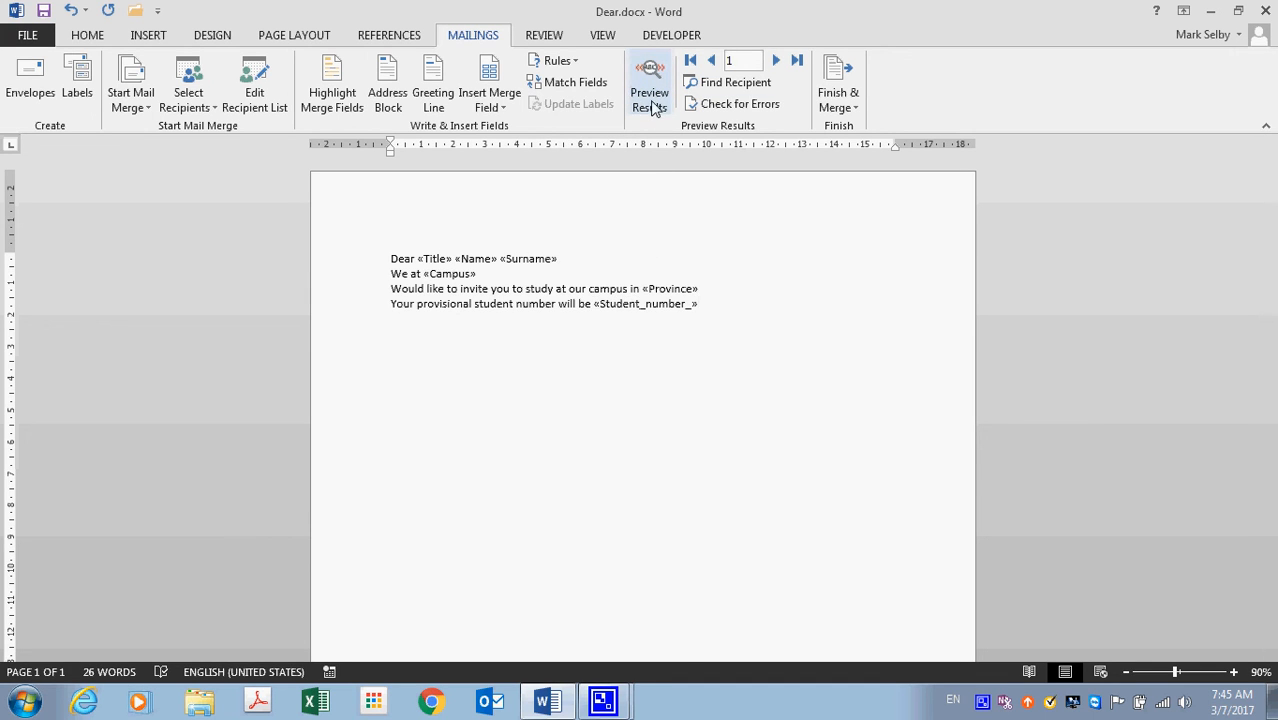
pyautogui.click(649, 100)
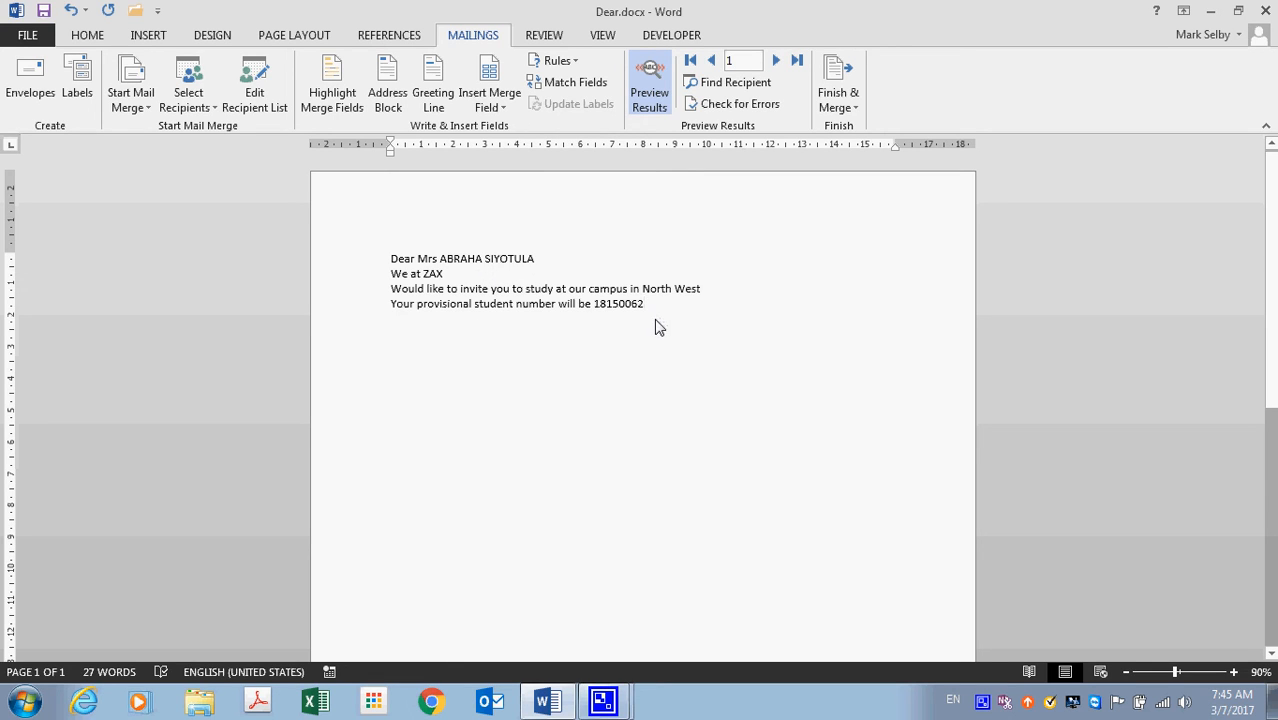
pyautogui.click(648, 108)
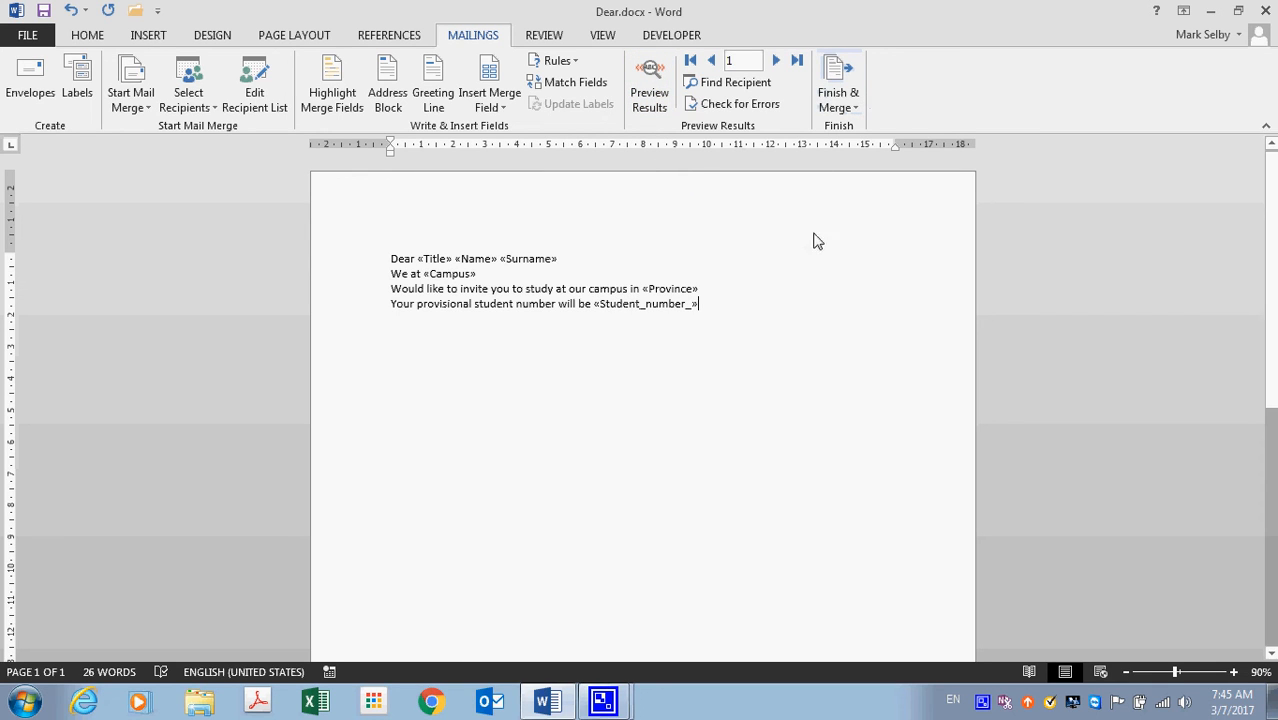
# Step: Merge all records into a new document of individual letters
pyautogui.click(840, 106)
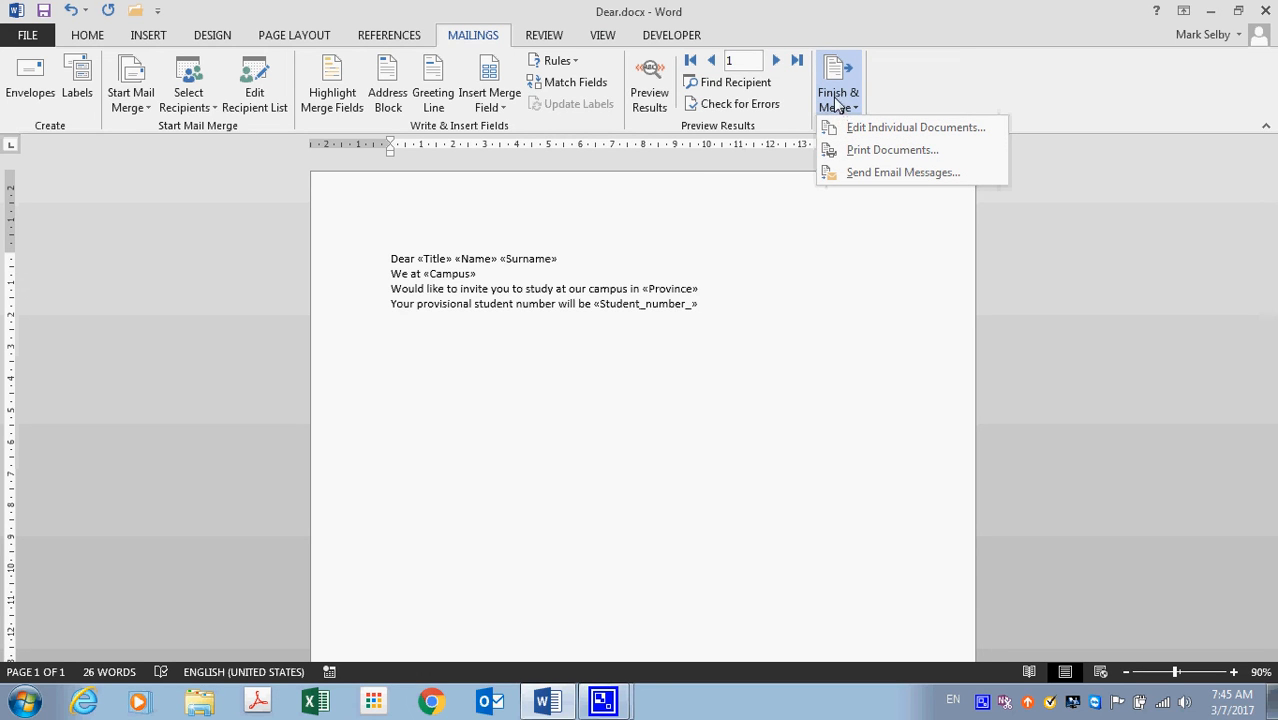
pyautogui.click(893, 130)
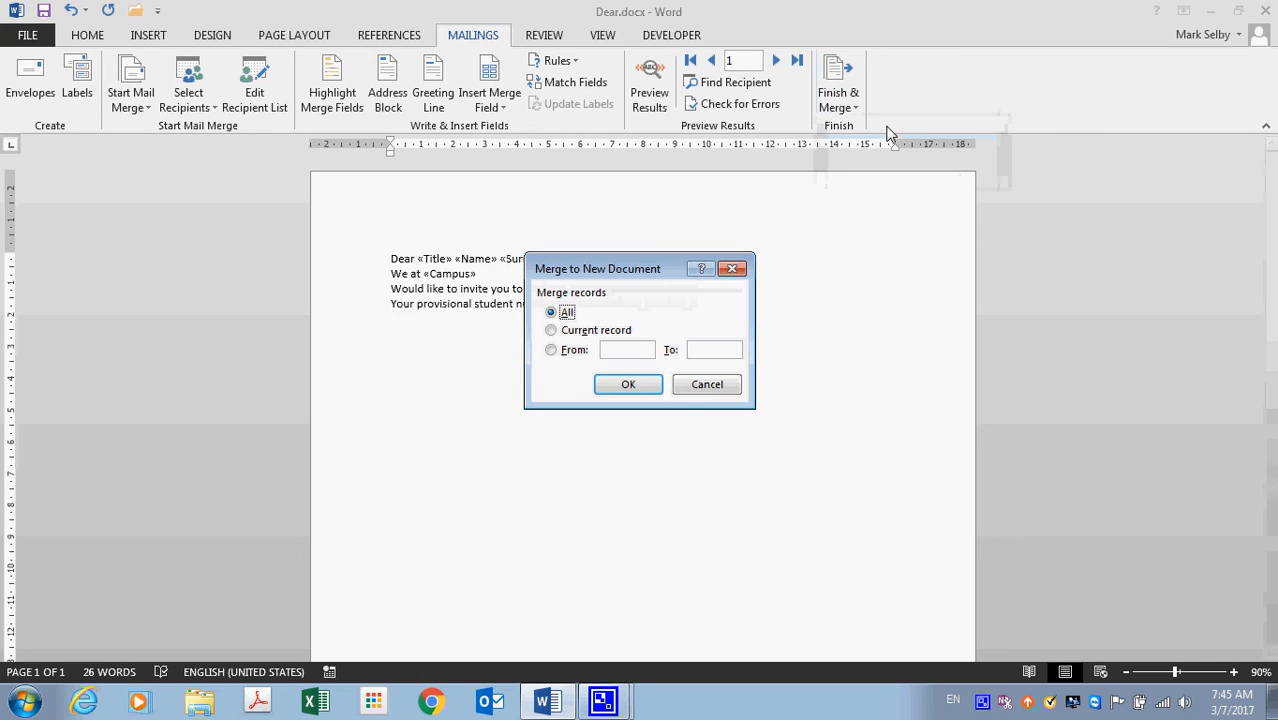
pyautogui.click(551, 331)
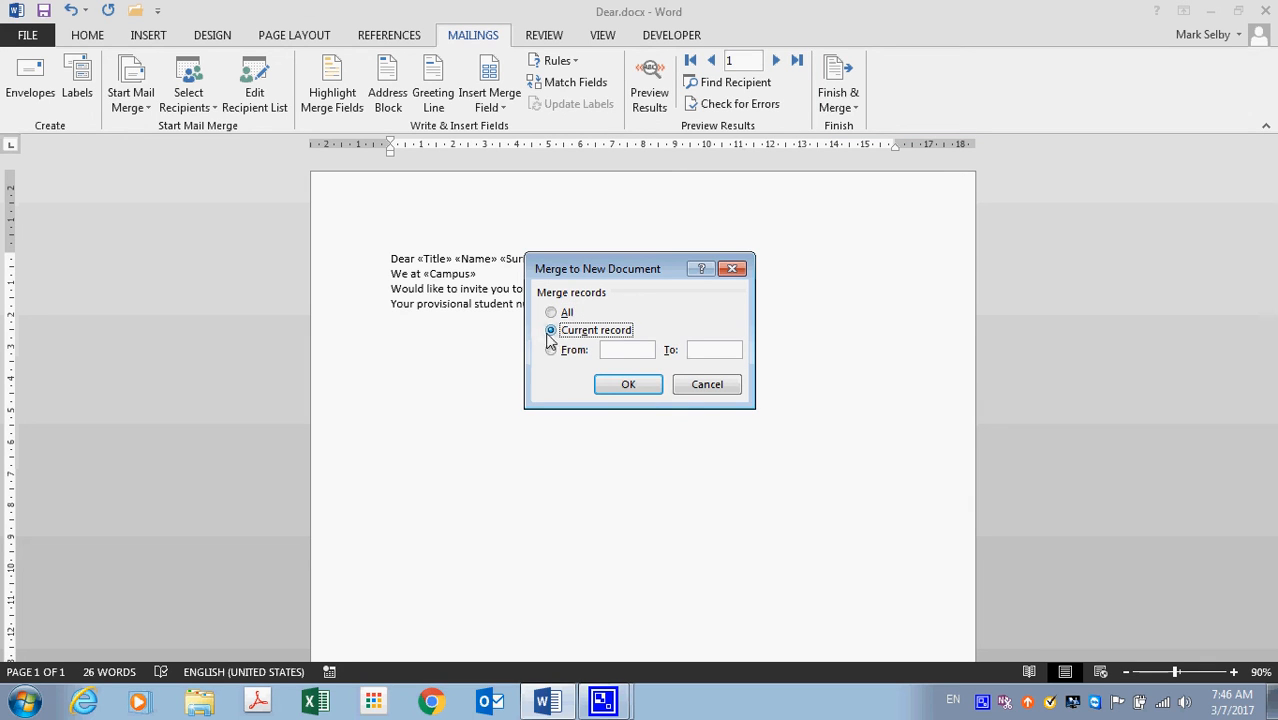
pyautogui.click(551, 313)
pyautogui.click(551, 350)
pyautogui.click(551, 313)
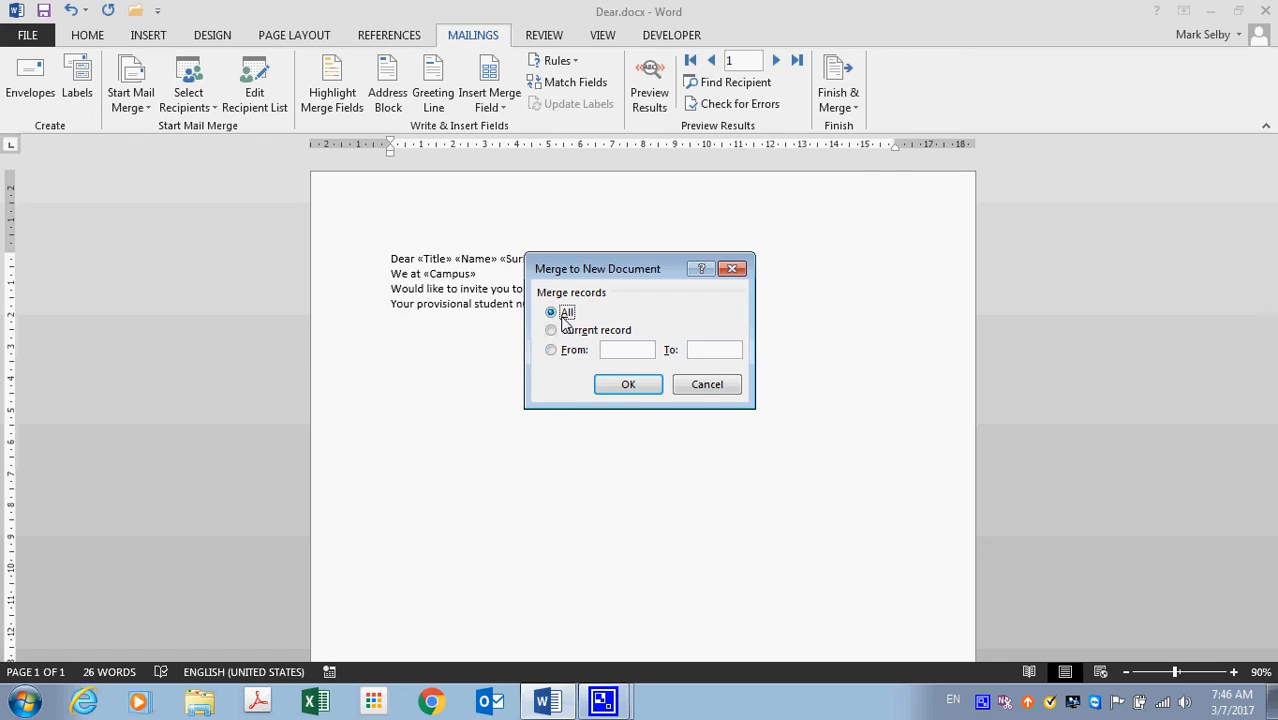
pyautogui.click(626, 385)
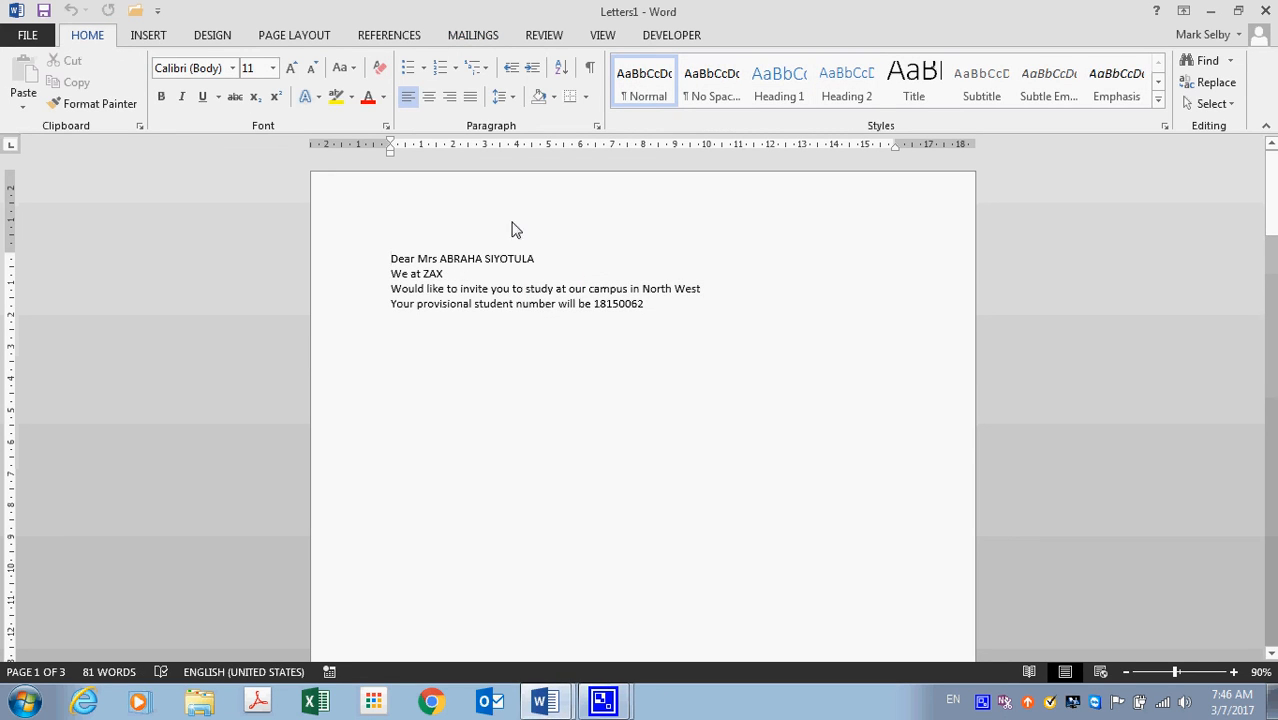
# Step: Show formatting marks in the merged document and examine each recipient's letter and the section breaks between them
pyautogui.moveTo(571, 18); pyautogui.dragTo(551, 120)
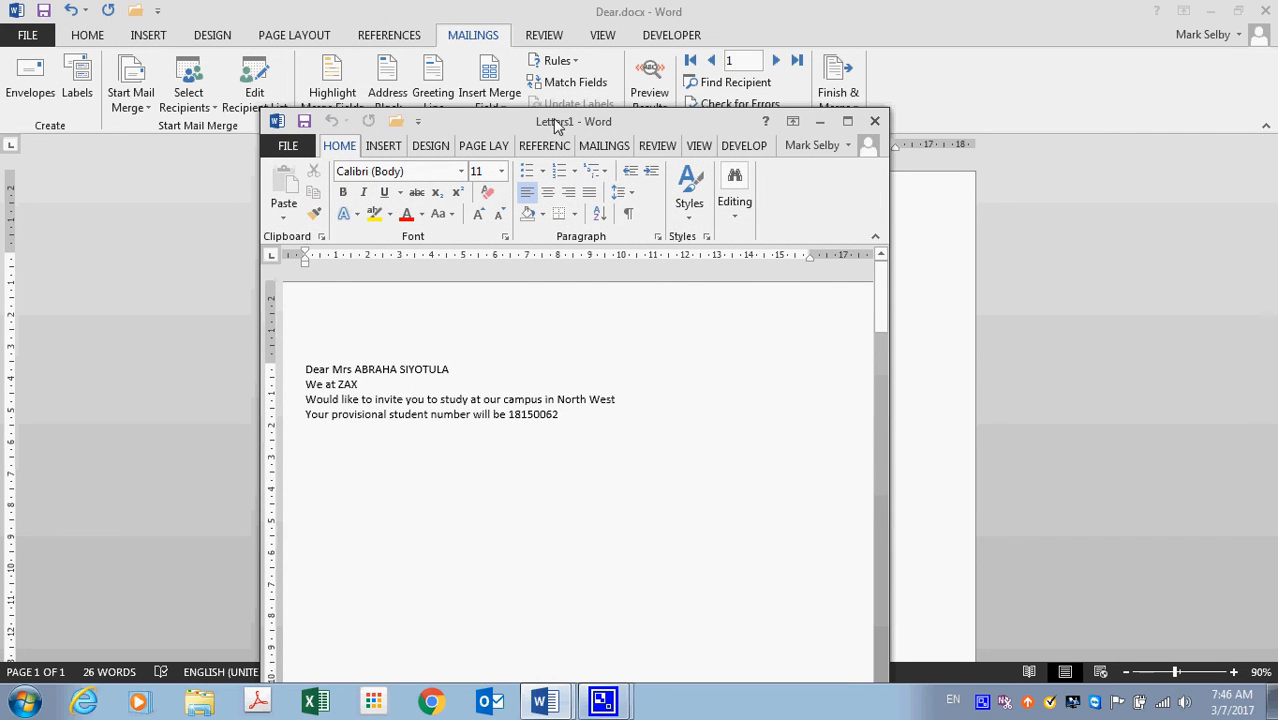
pyautogui.doubleClick(581, 123)
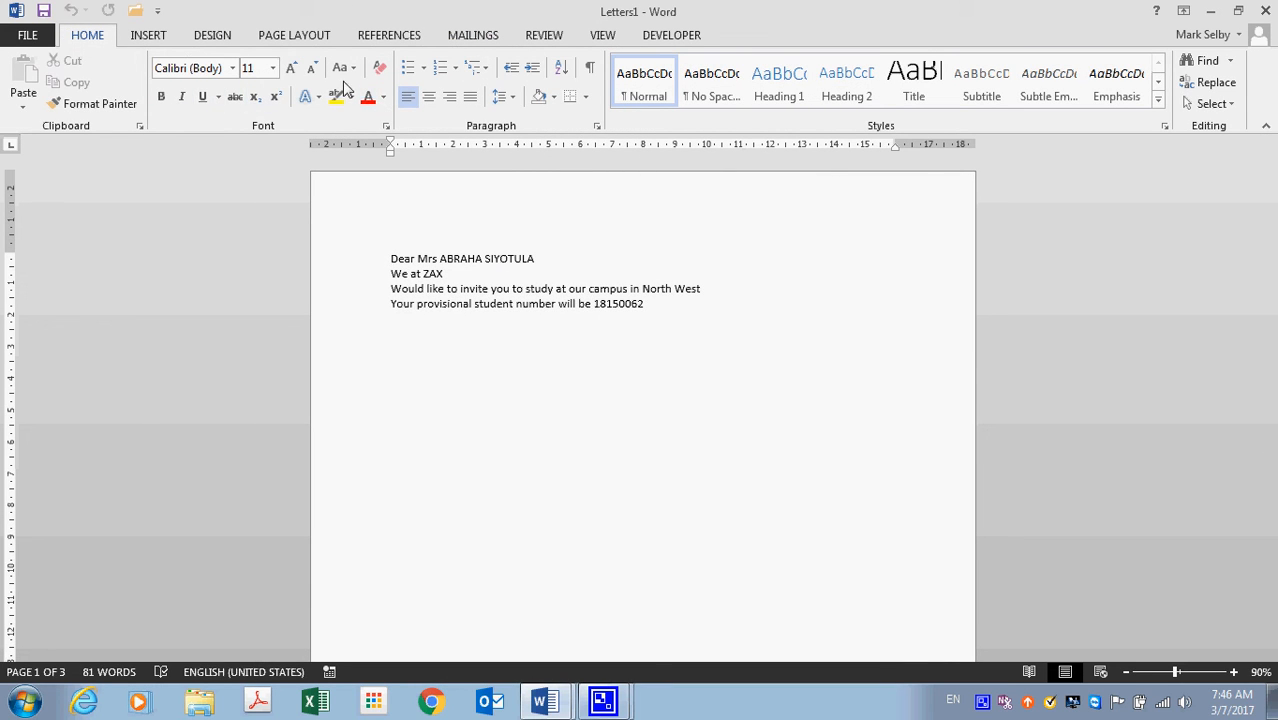
pyautogui.click(589, 67)
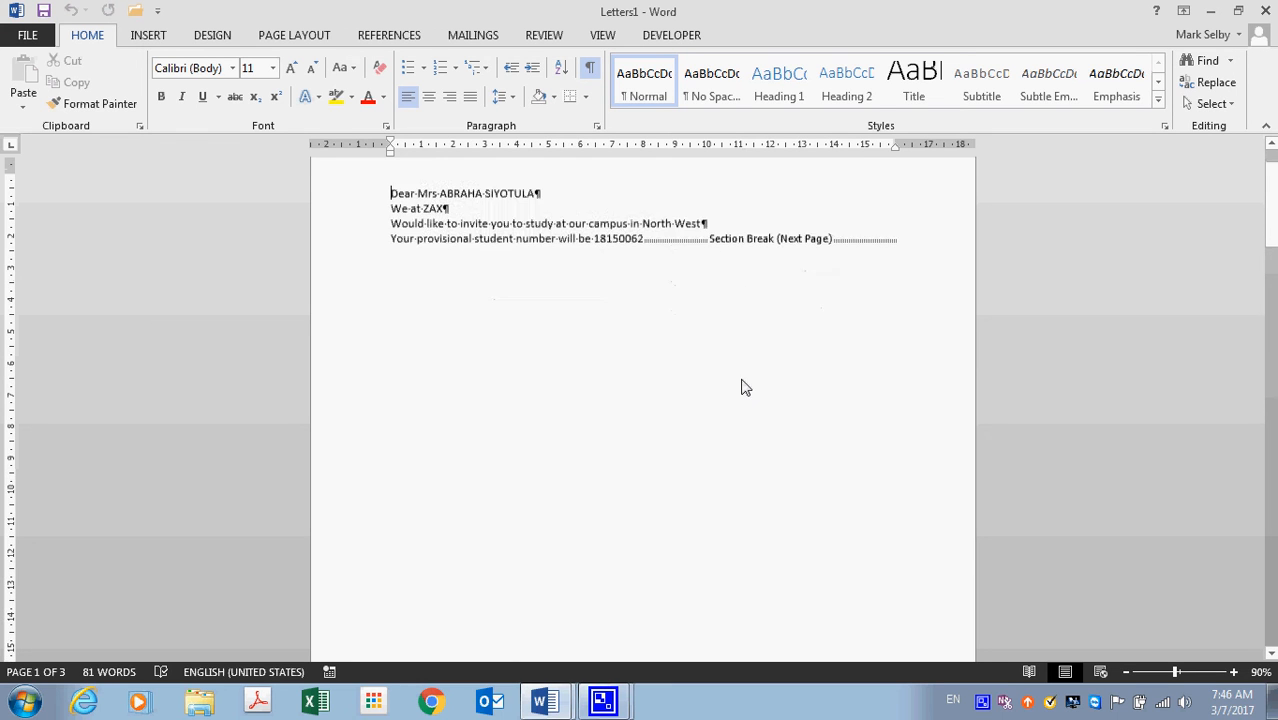
pyautogui.scroll(-2, 742, 386)
pyautogui.scroll(-20, 702, 406)
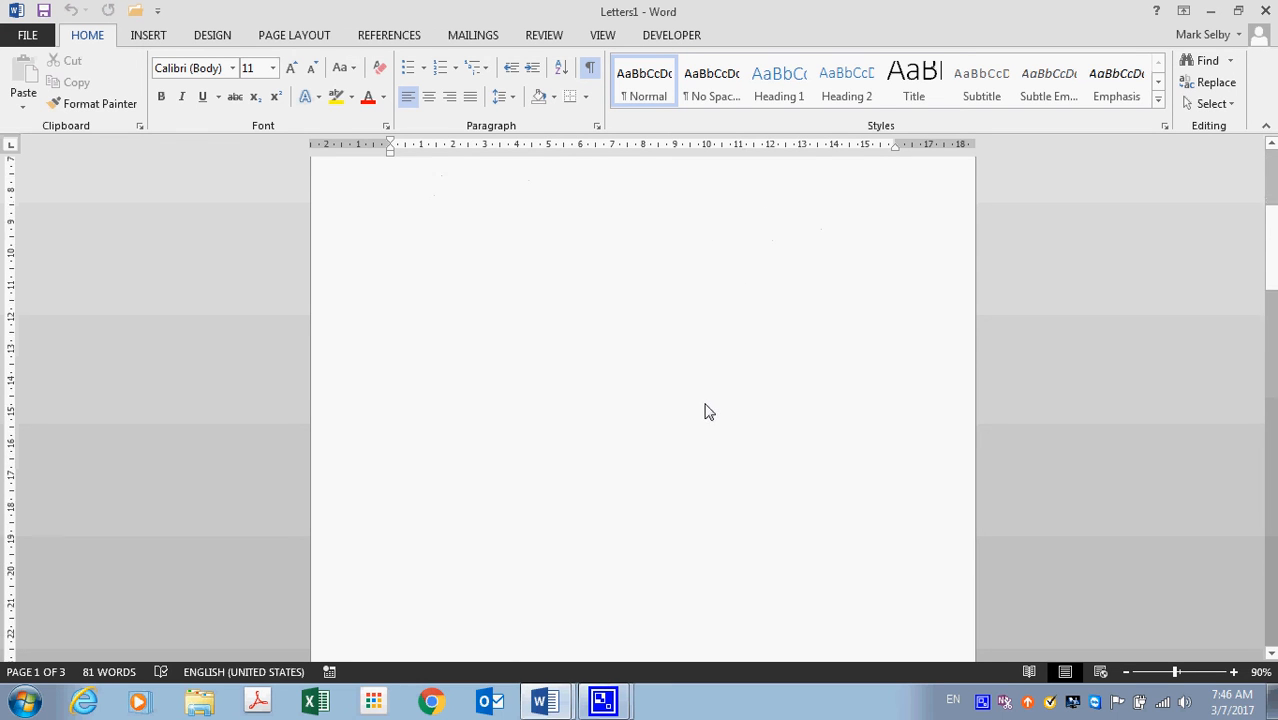
pyautogui.scroll(-12, 704, 406)
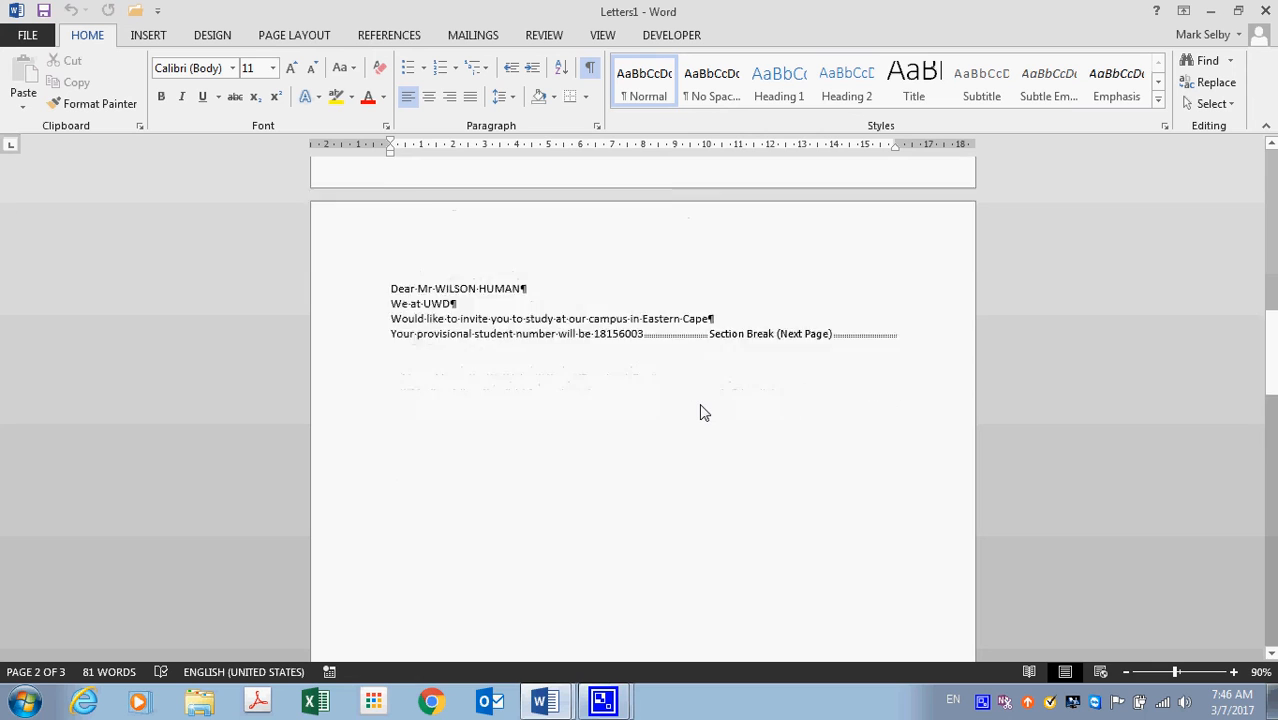
pyautogui.scroll(-18, 704, 414)
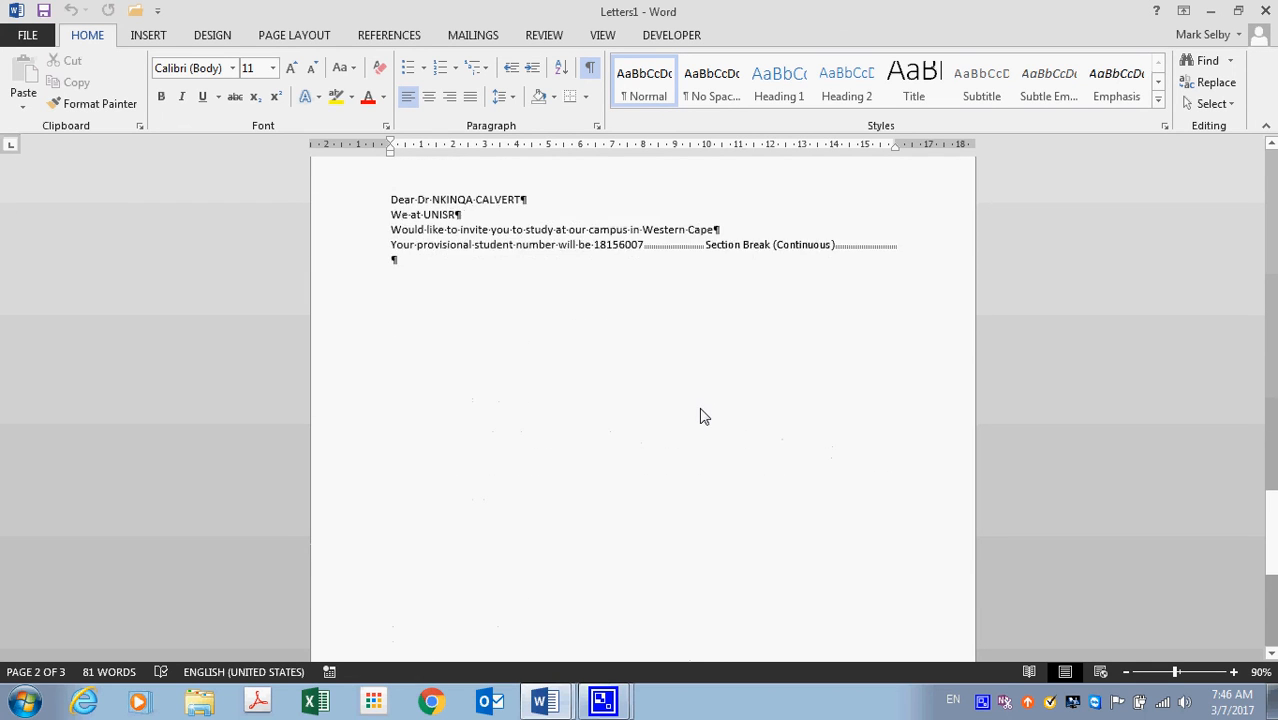
pyautogui.scroll(-4, 704, 414)
pyautogui.scroll(3, 708, 412)
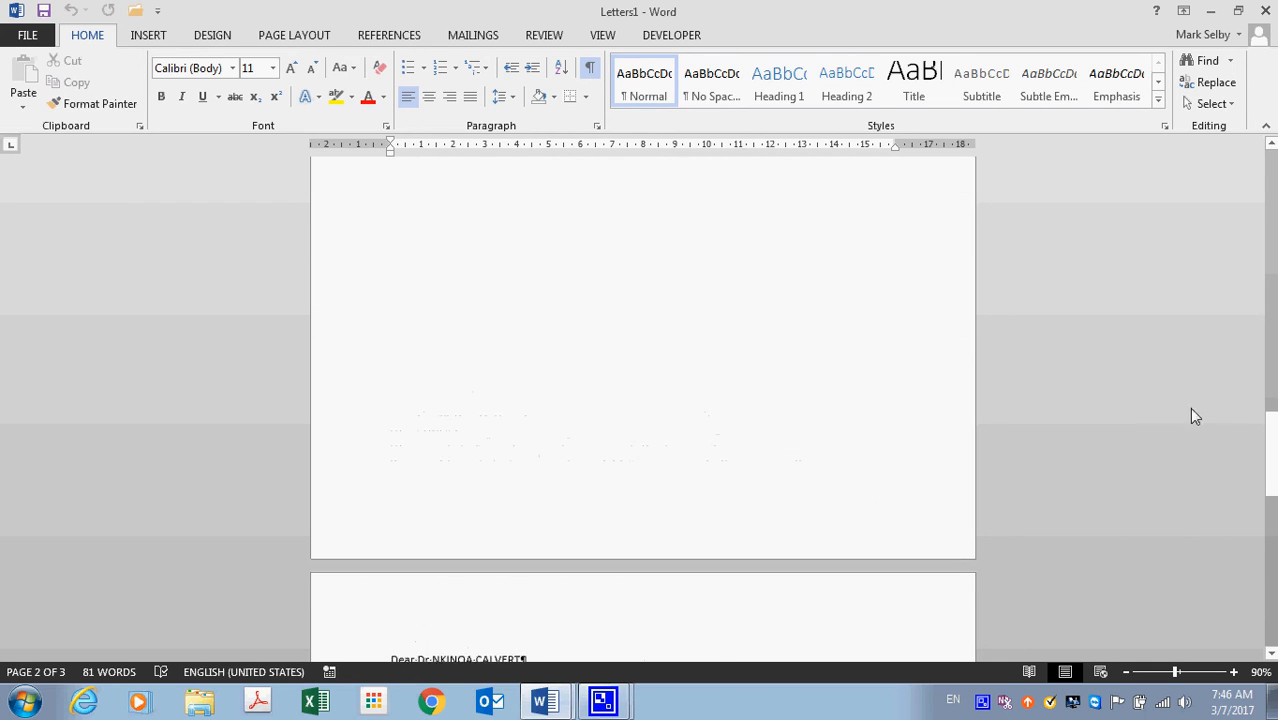
# Step: Hide the formatting marks and return to the first merged letter
pyautogui.click(592, 68)
pyautogui.scroll(10, 625, 356)
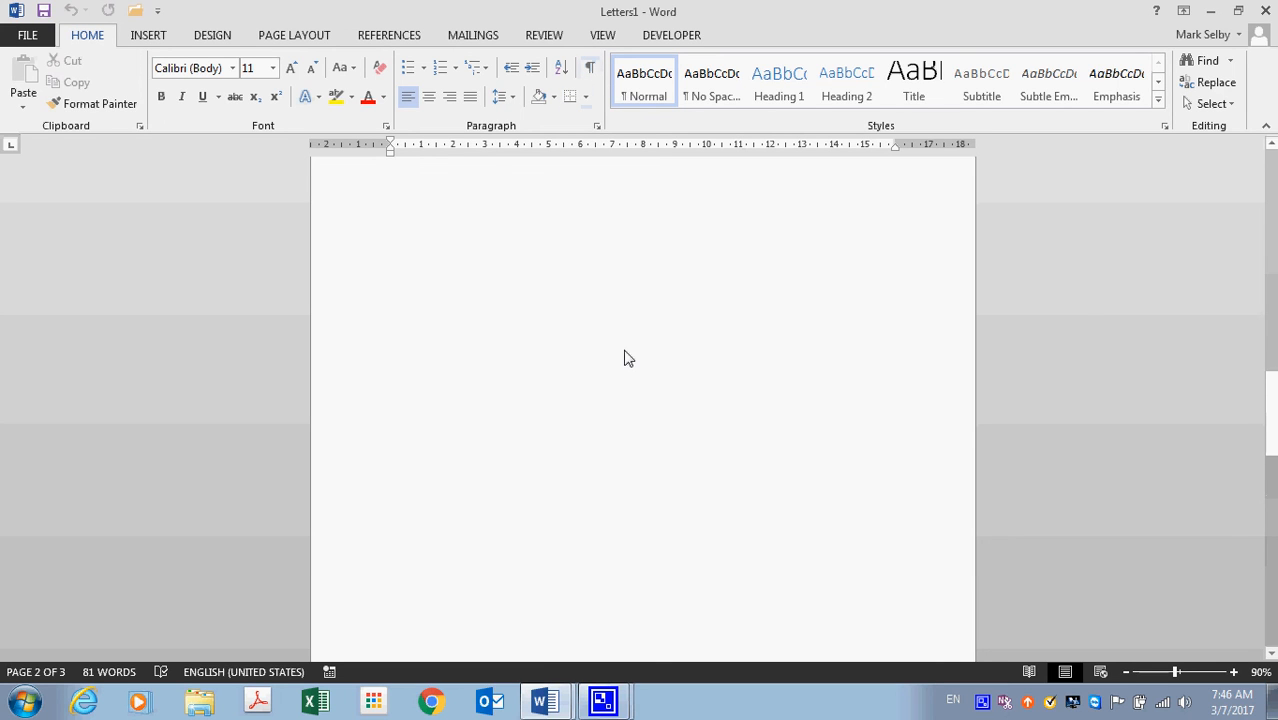
pyautogui.moveTo(1272, 372); pyautogui.dragTo(1272, 195)
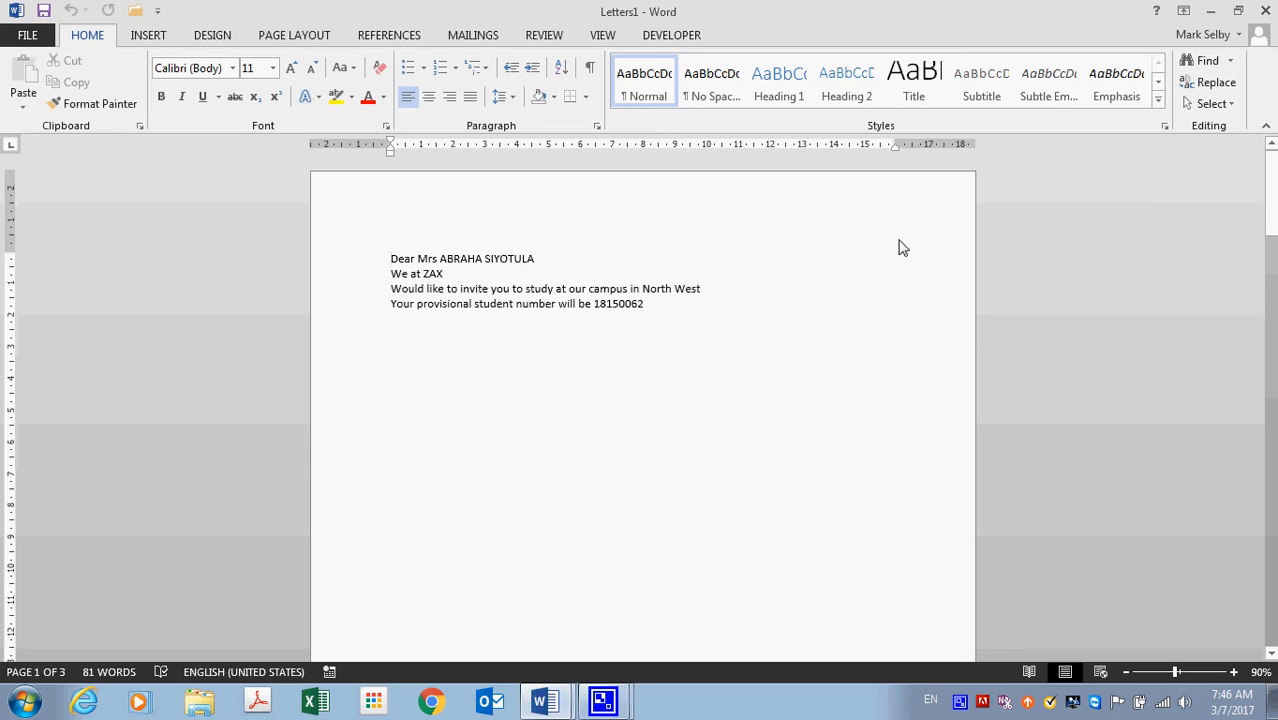
# Step: Save the merged letters to the Desktop as "Merged docs" in Word Document format and close that document
pyautogui.click(26, 38)
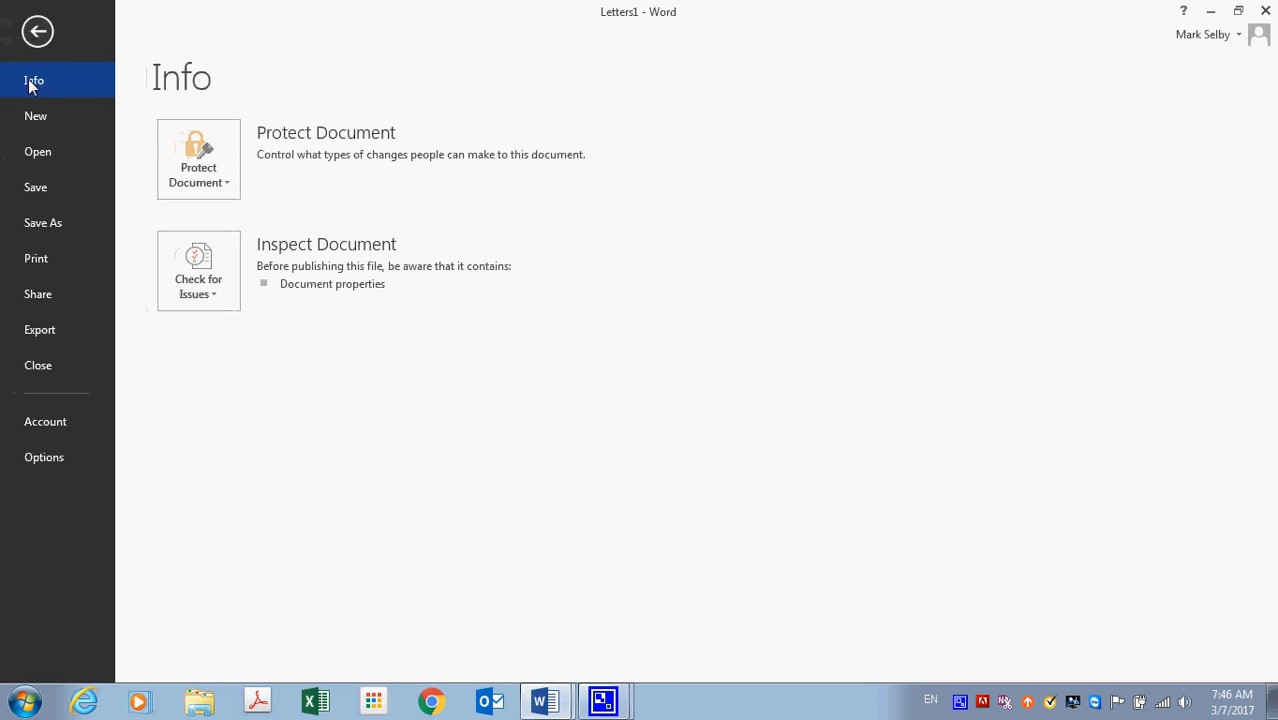
pyautogui.click(48, 212)
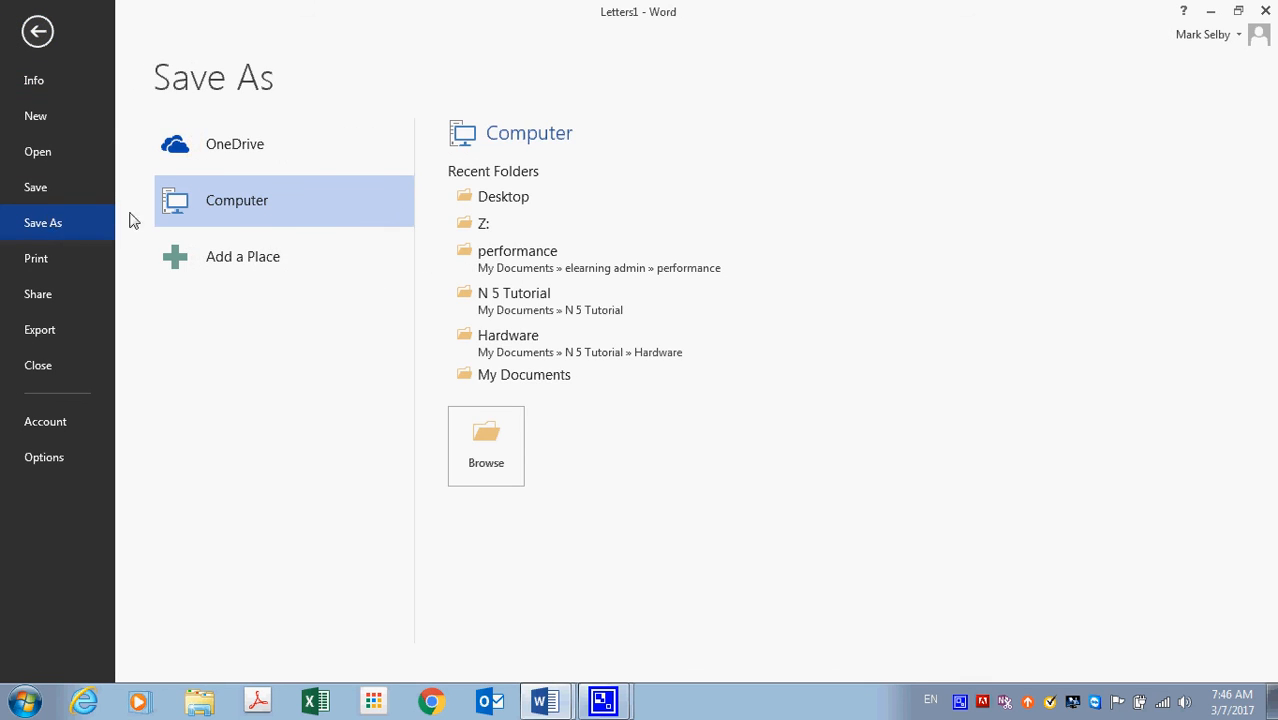
pyautogui.click(548, 206)
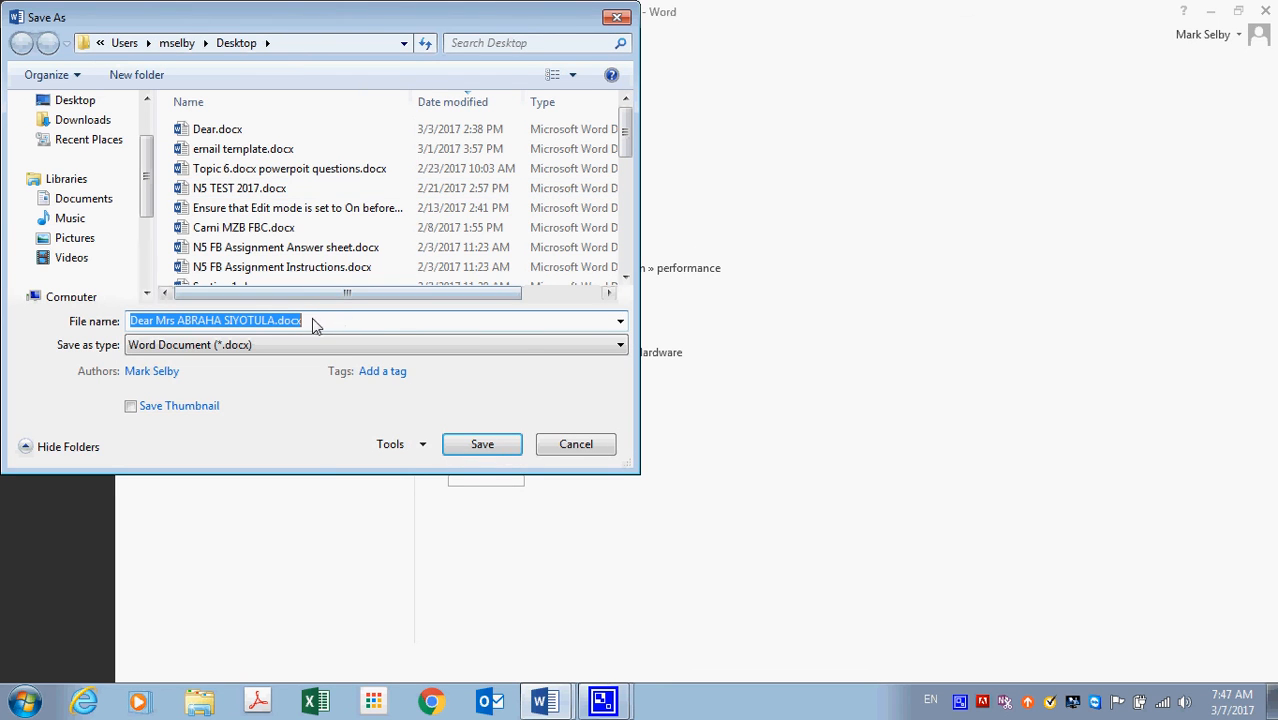
pyautogui.write('le')
pyautogui.press('BackSpace')
pyautogui.press('BackSpace')
pyautogui.write('Merged docs')
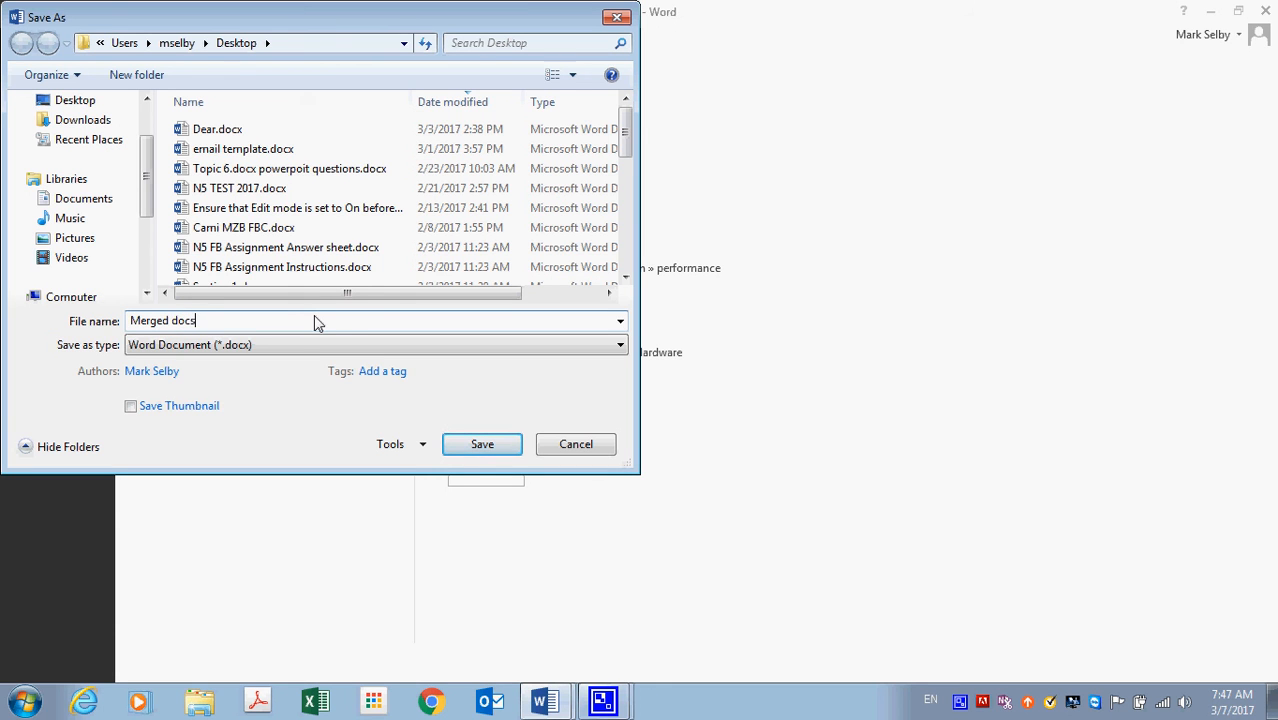
pyautogui.click(484, 446)
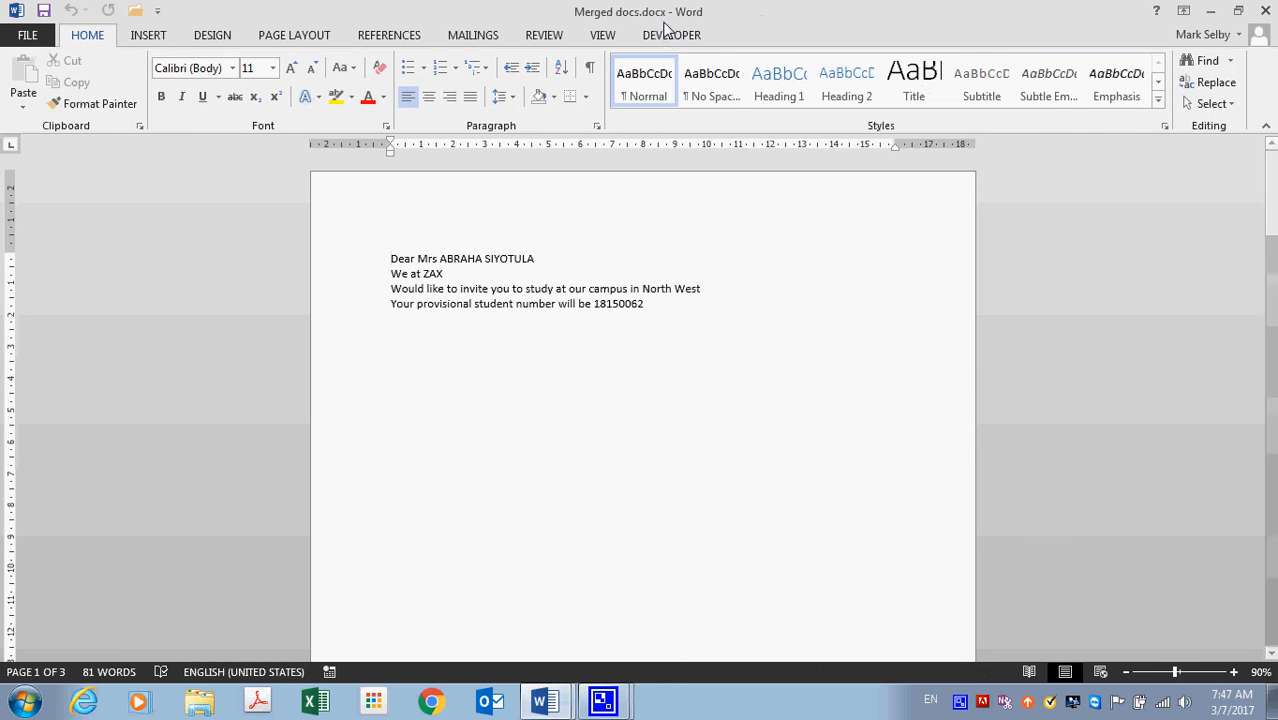
pyautogui.moveTo(662, 20); pyautogui.dragTo(573, 128)
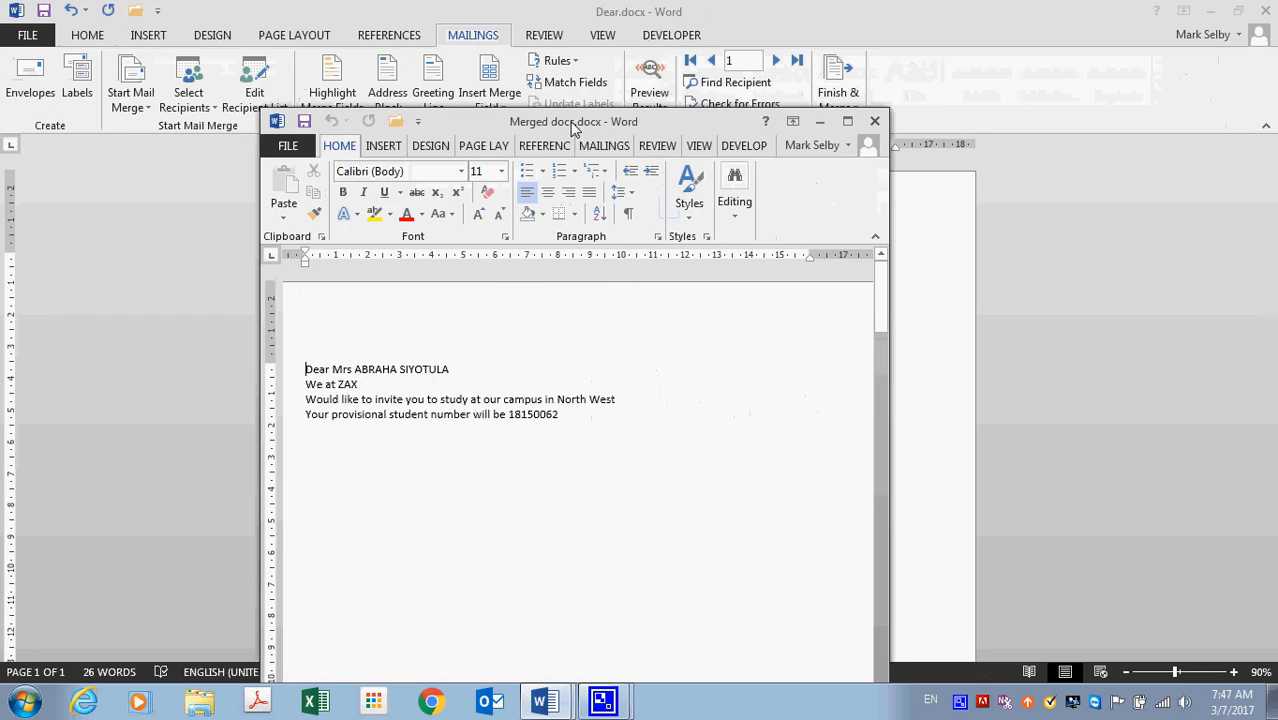
pyautogui.click(875, 121)
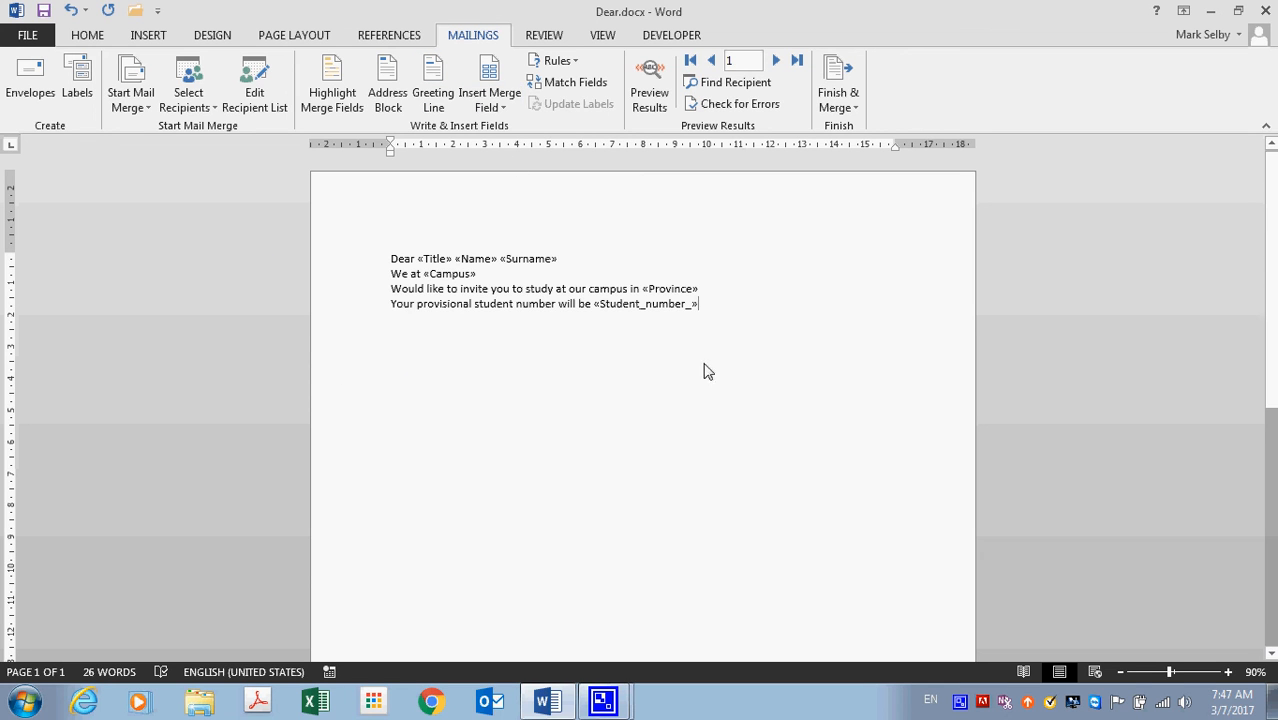
# Step: Save the main letter with its merge fields to the Desktop as a Word document named "template"
pyautogui.click(24, 32)
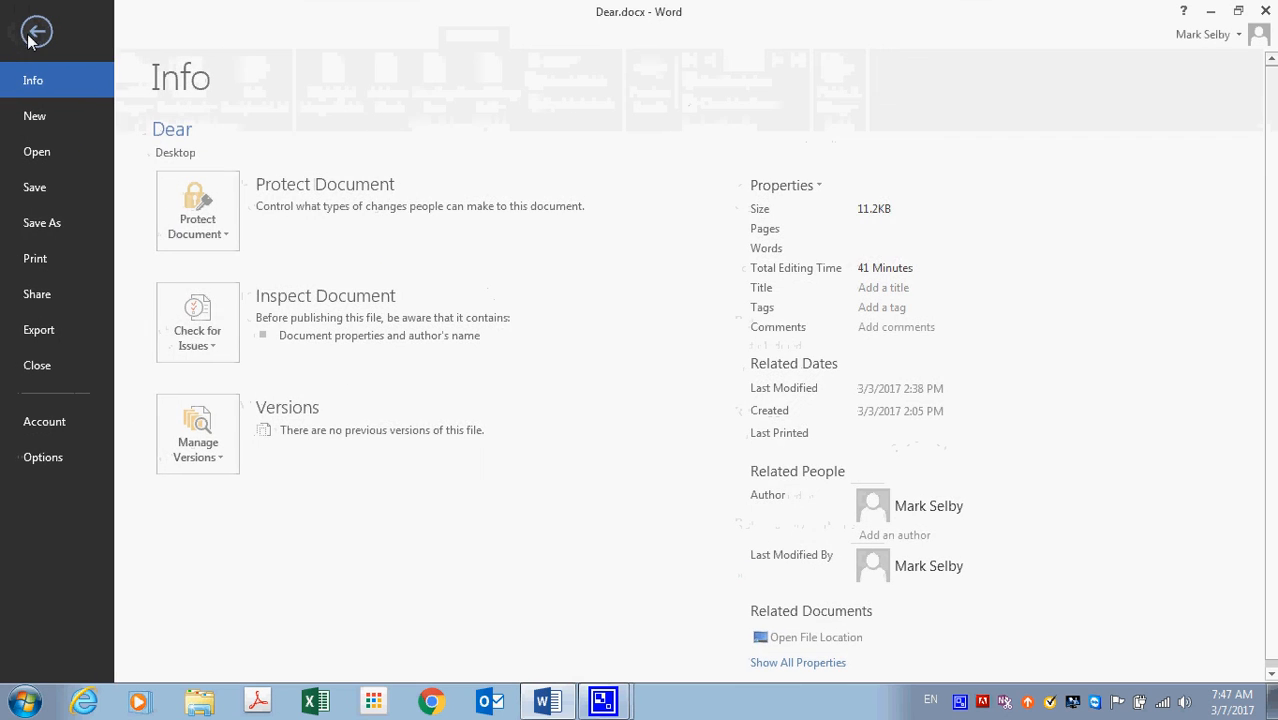
pyautogui.click(62, 226)
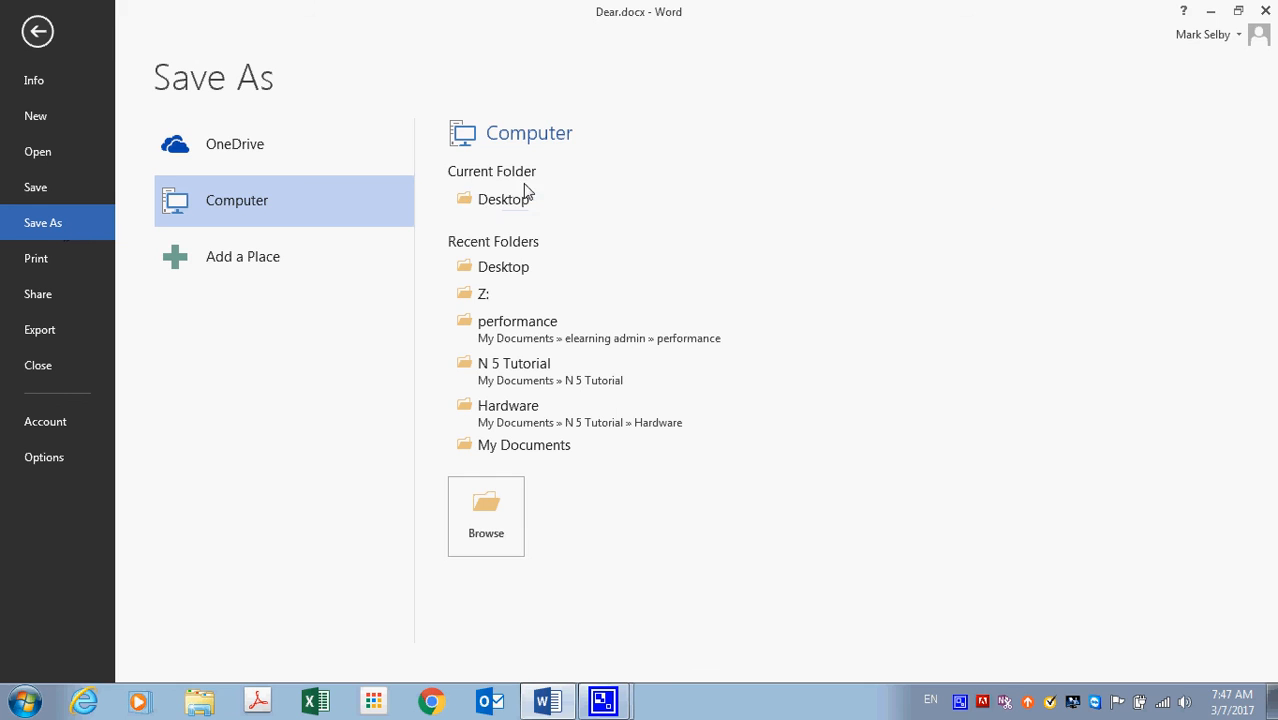
pyautogui.click(510, 203)
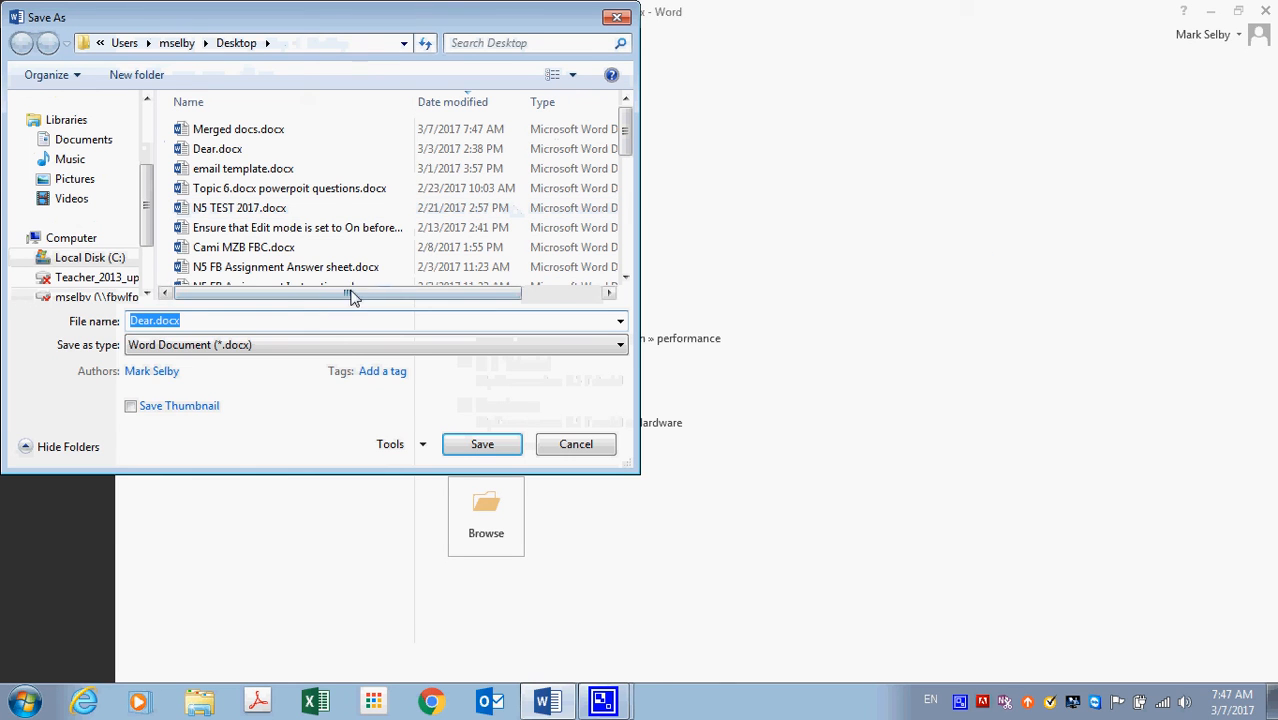
pyautogui.write('templat')
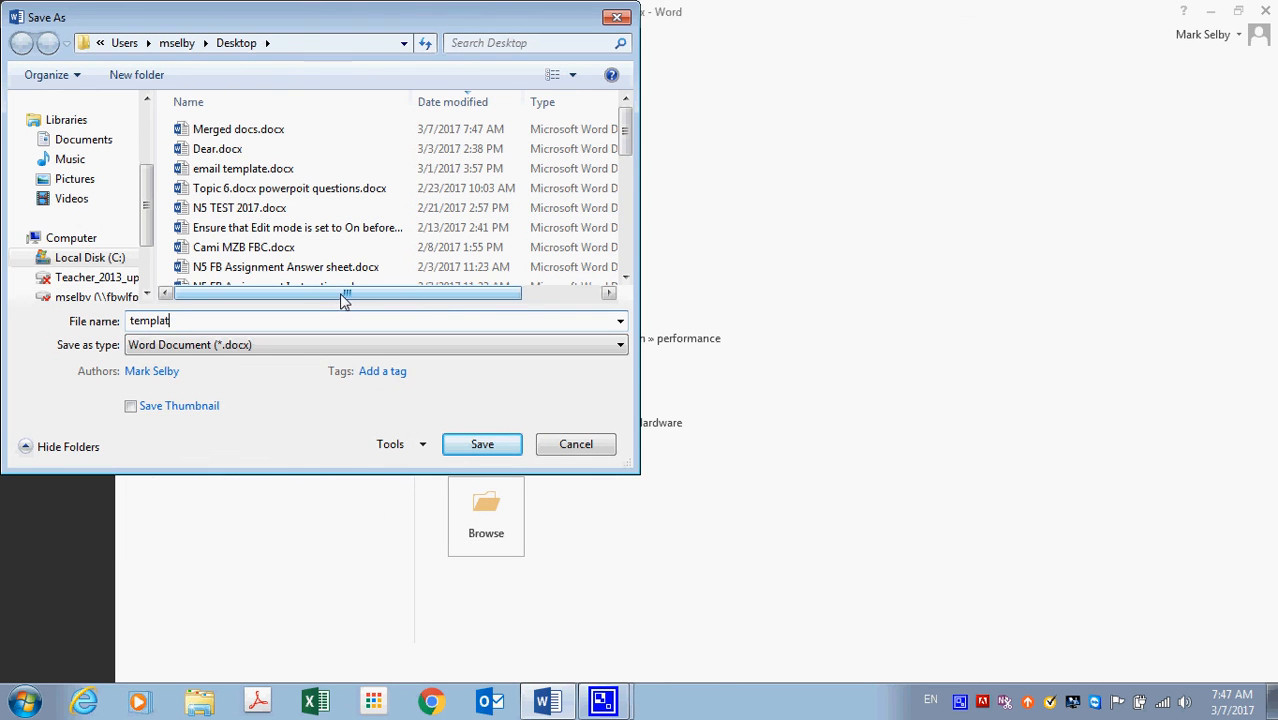
pyautogui.write('e')
pyautogui.click(484, 446)
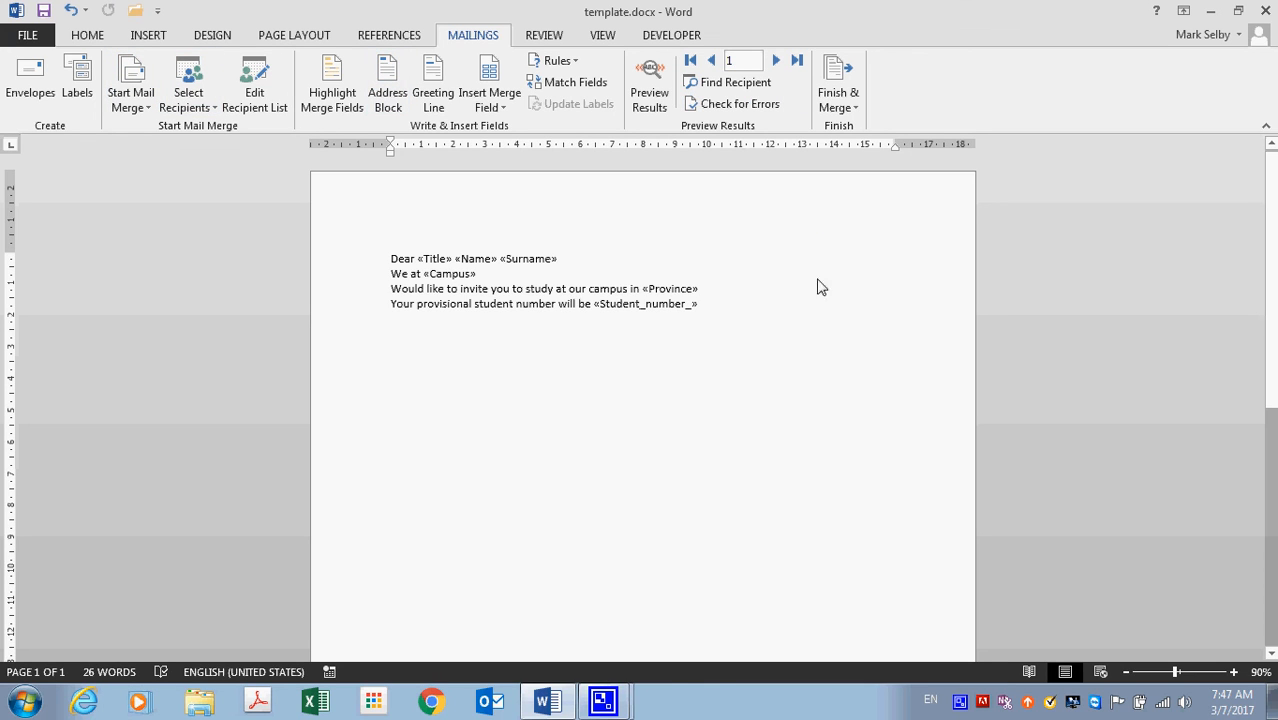
# Step: Open the recent workbook address.xlsx in Excel as read-only, review the recipient data, and close the workbook
pyautogui.rightClick(309, 700)
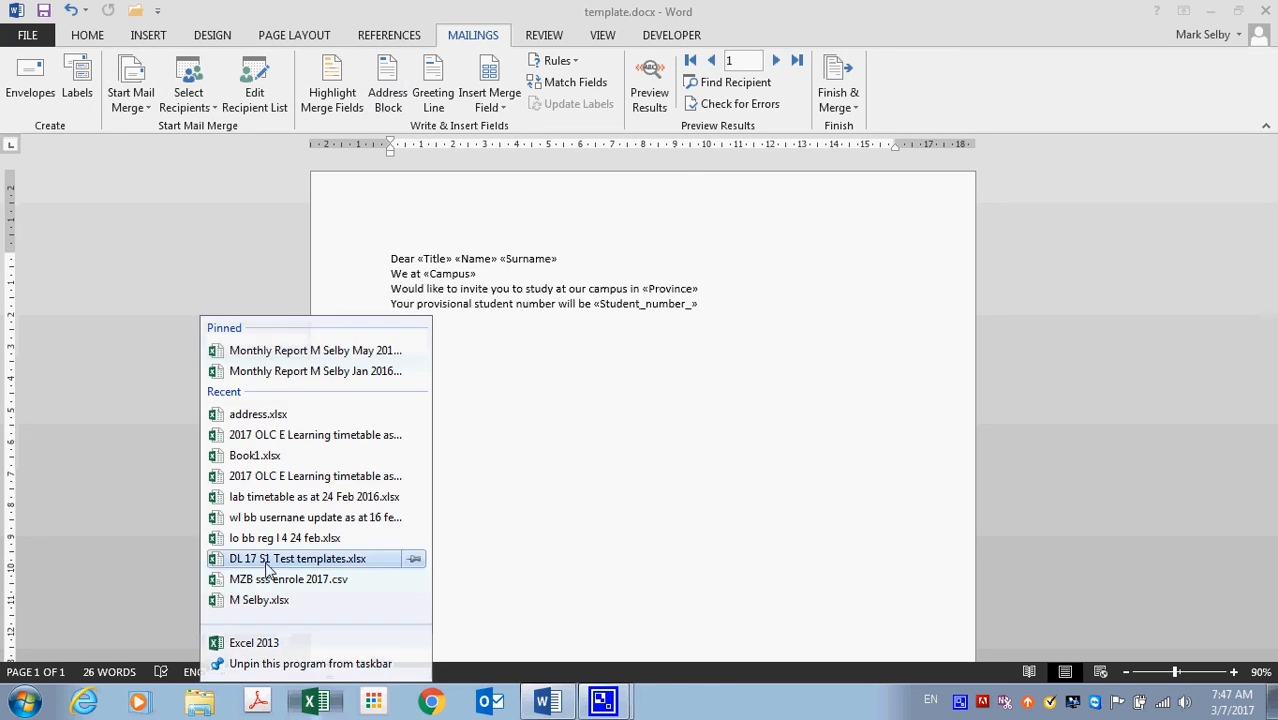
pyautogui.click(325, 416)
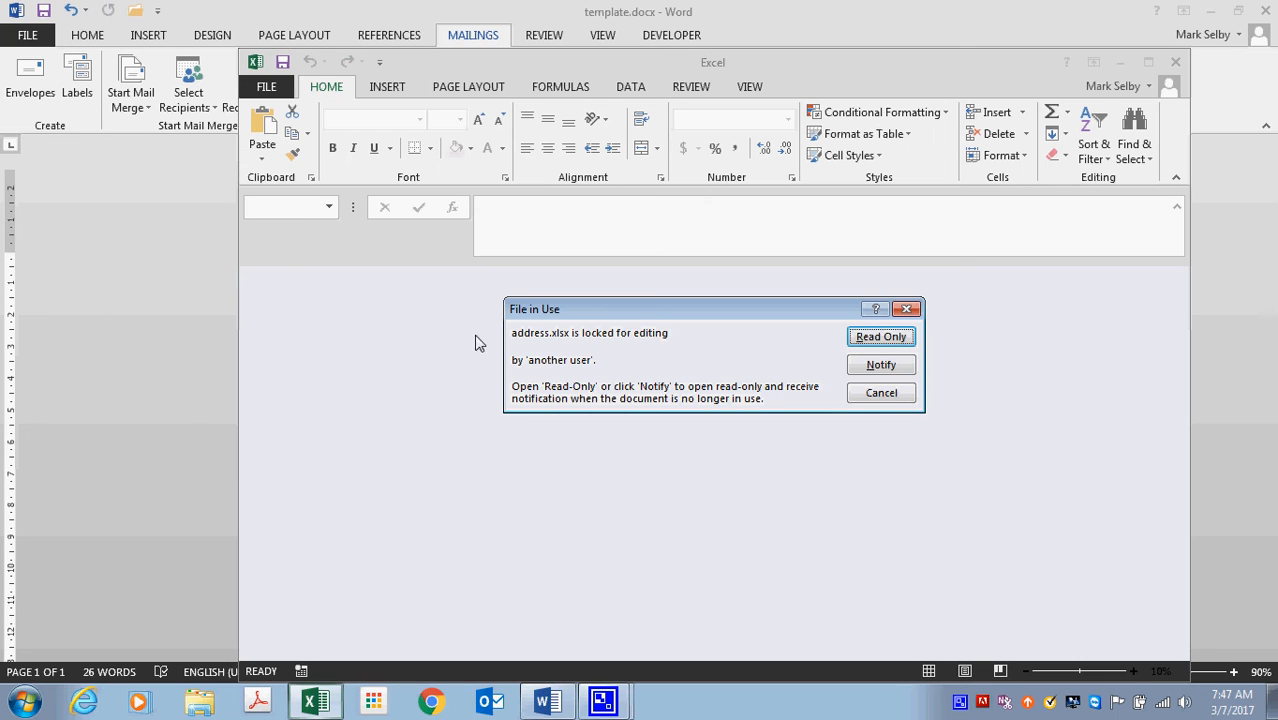
pyautogui.click(905, 340)
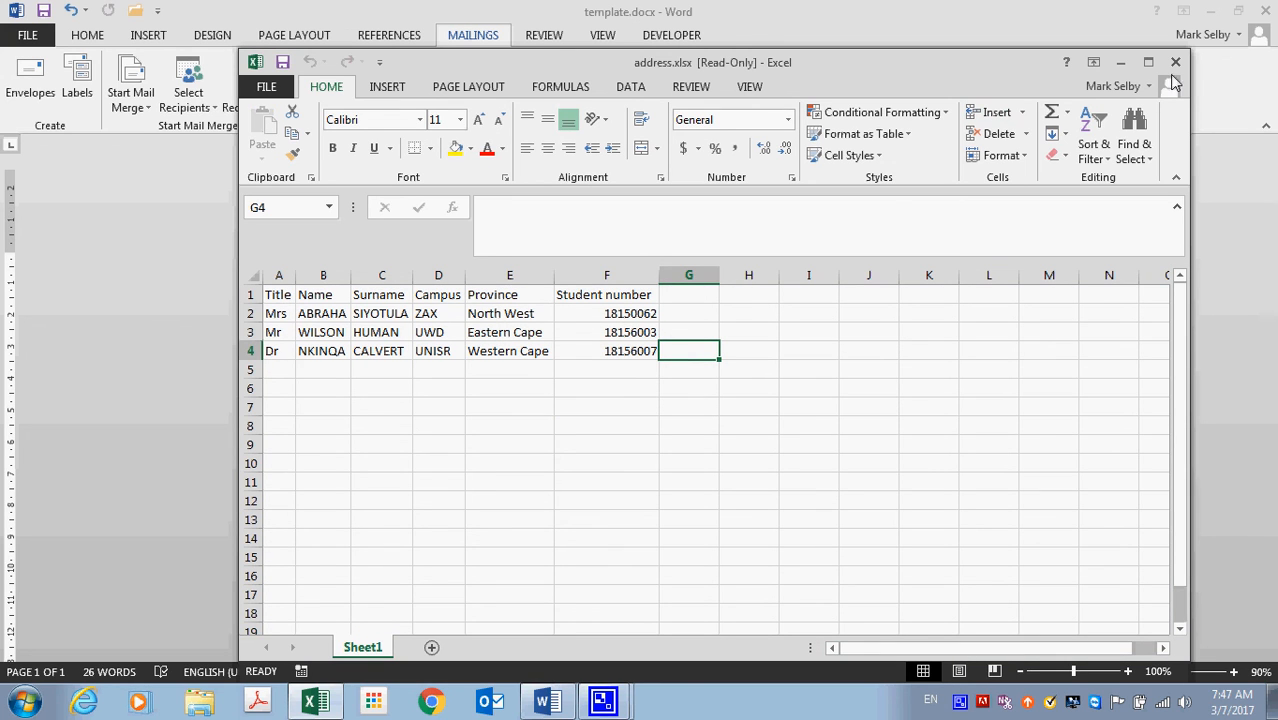
pyautogui.moveTo(783, 65); pyautogui.dragTo(804, 88)
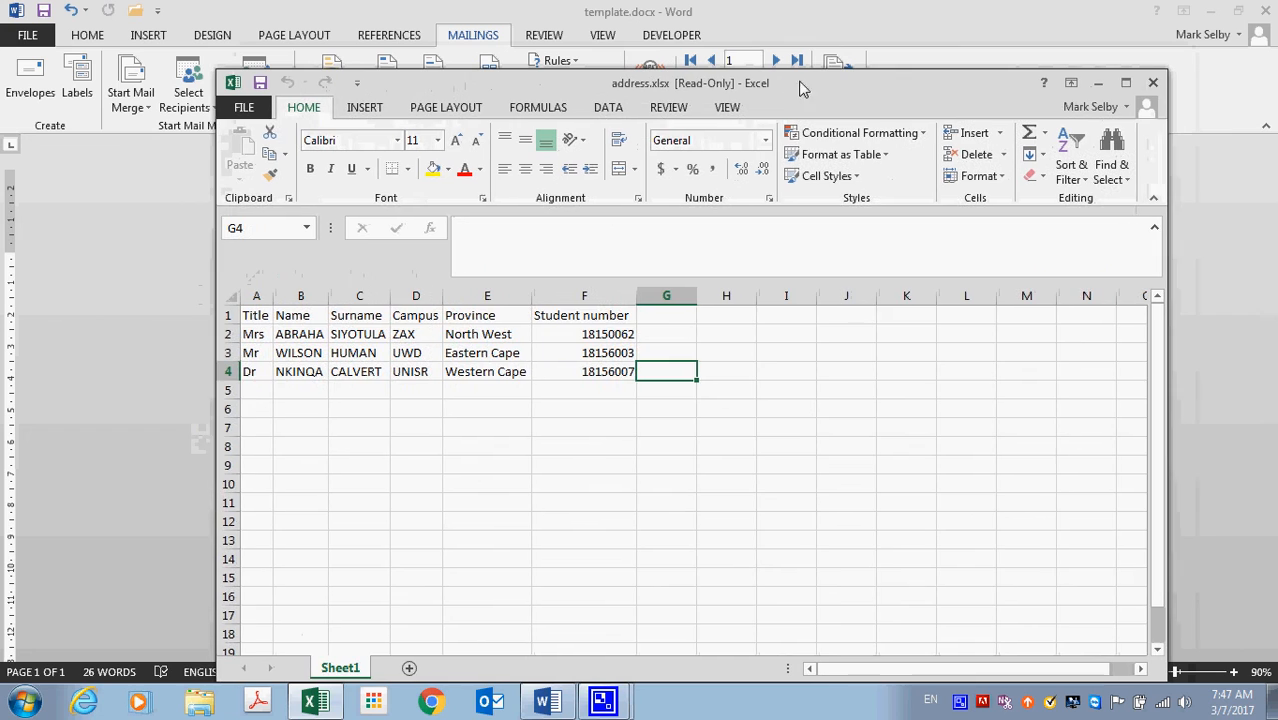
pyautogui.click(1150, 84)
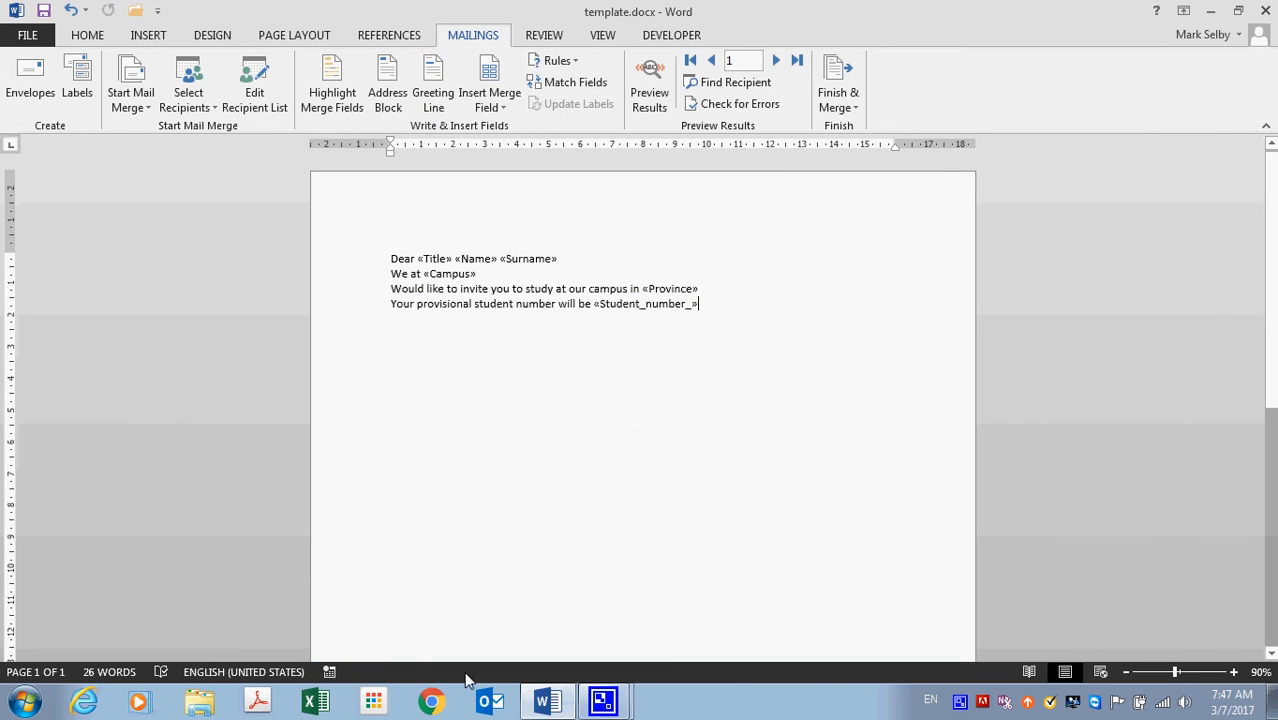
# Step: Reopen the recent document Merged docs.docx in Word and look through the merged letters to the last recipient
pyautogui.rightClick(530, 700)
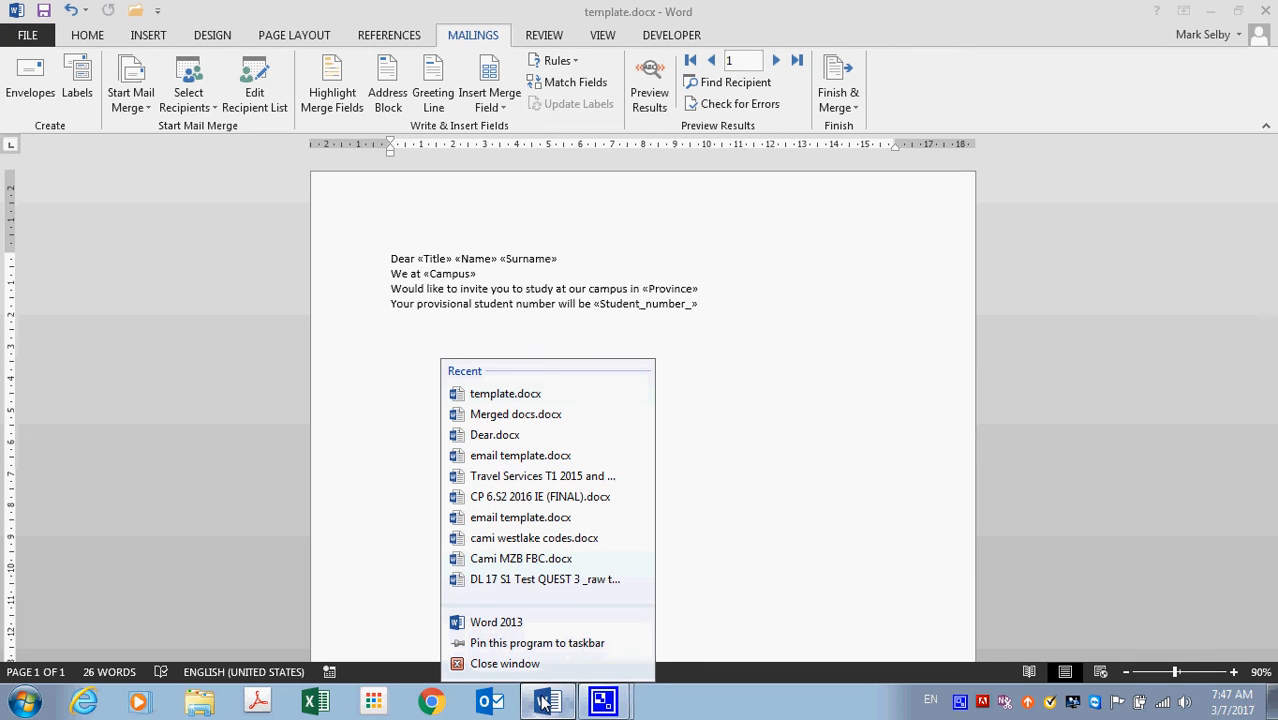
pyautogui.click(548, 414)
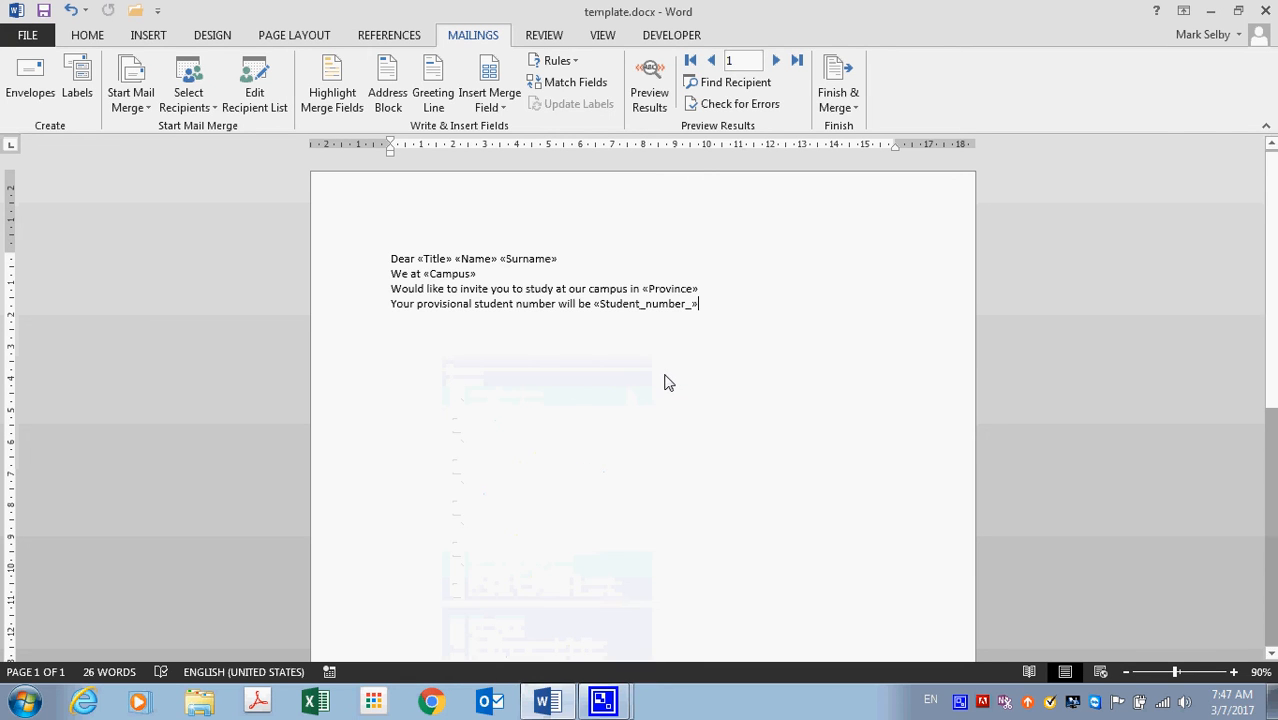
pyautogui.scroll(-10, 625, 365)
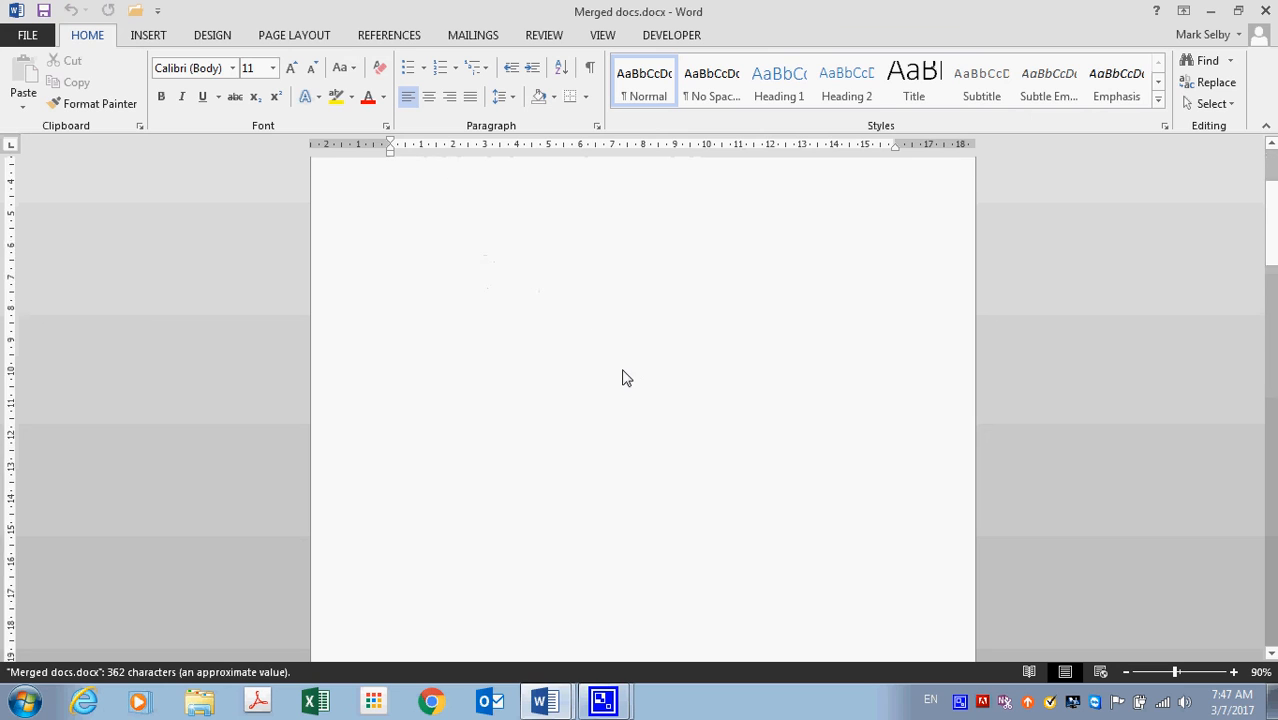
pyautogui.scroll(-10, 621, 380)
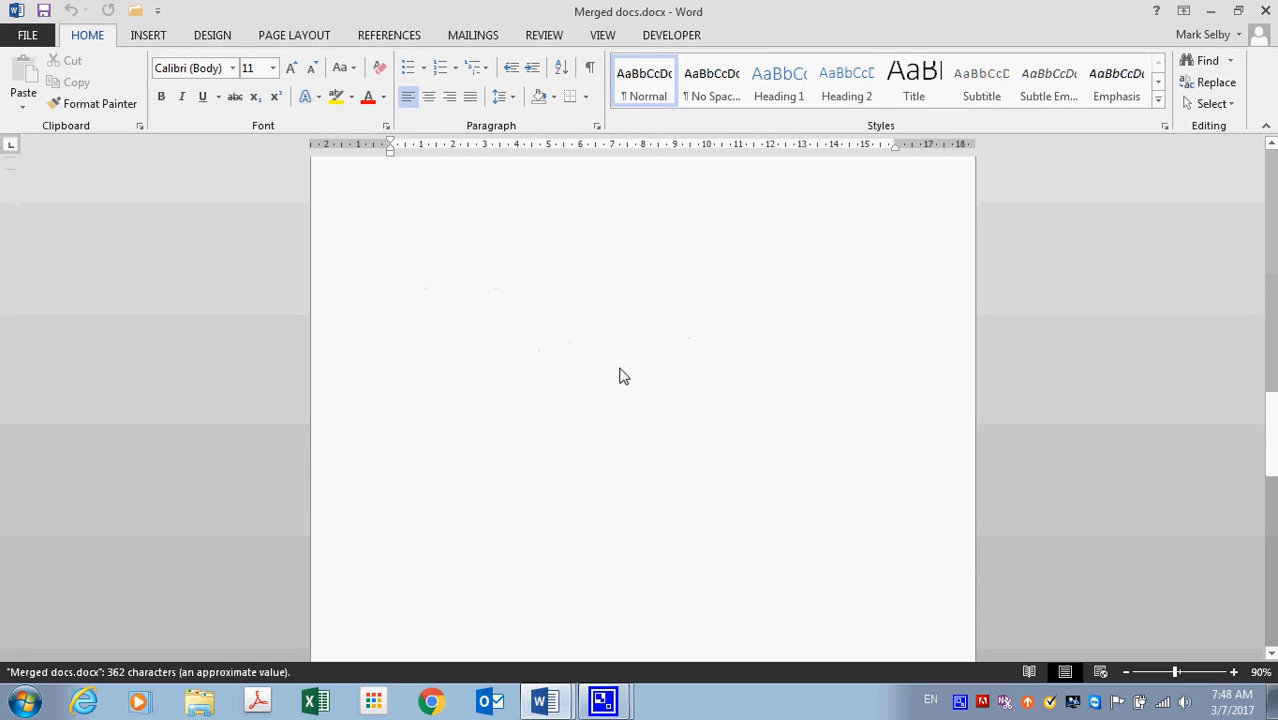
pyautogui.scroll(-5, 620, 376)
pyautogui.moveTo(605, 702)
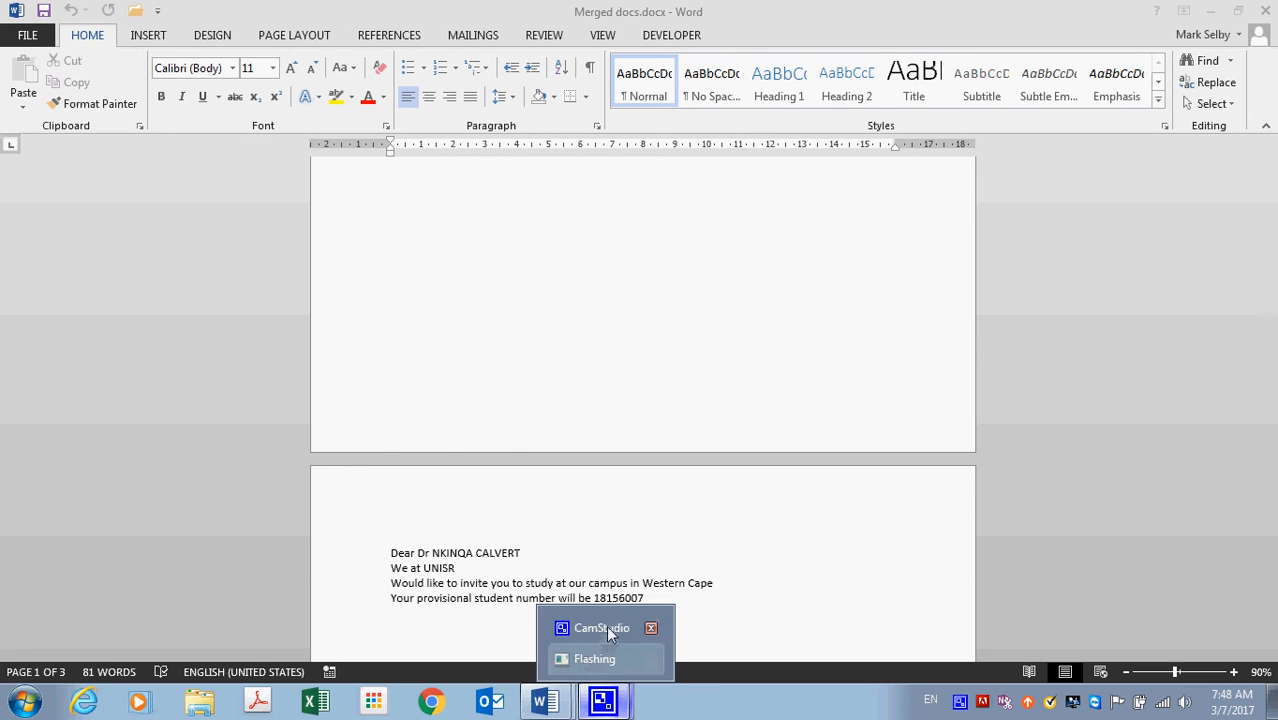